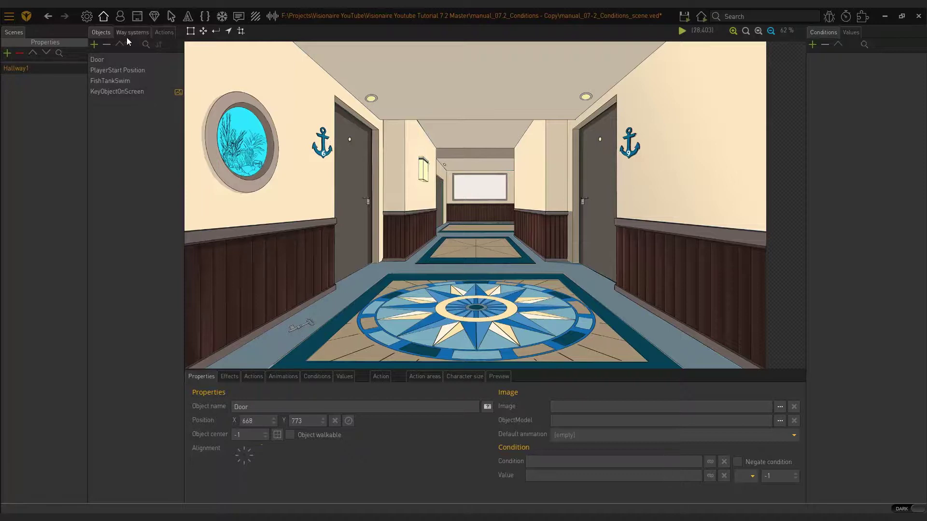
Rename the Door object in the Hallway1 scene as Door_Closed
{"action": "left_click", "coordinate": [97, 59]}
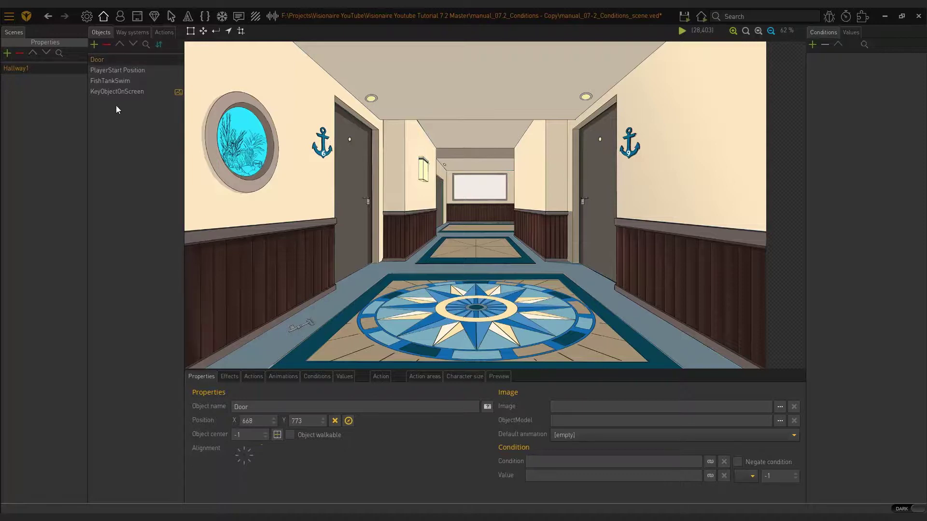
{"action": "double_click", "coordinate": [108, 60]}
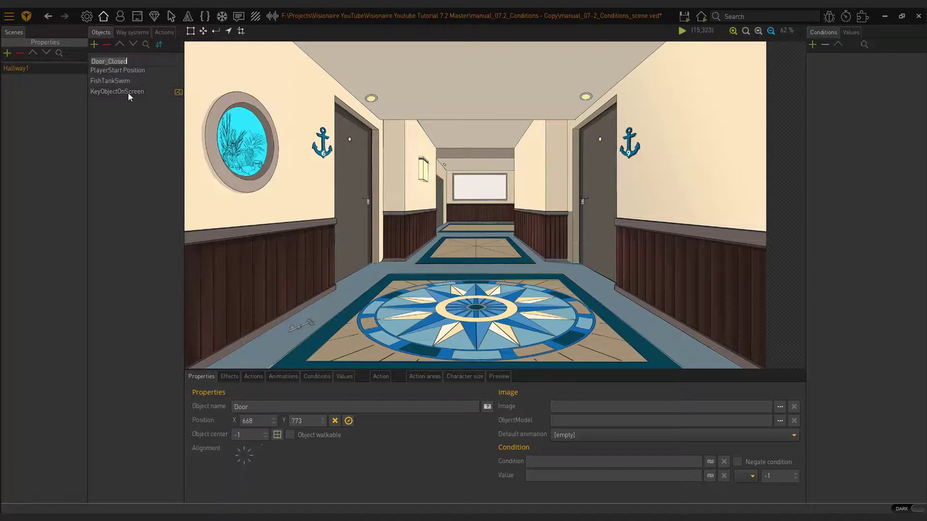
{"action": "key", "text": "Return"}
Duplicate the Door_Closed object and rename the copy as Door_Open
{"action": "right_click", "coordinate": [129, 61]}
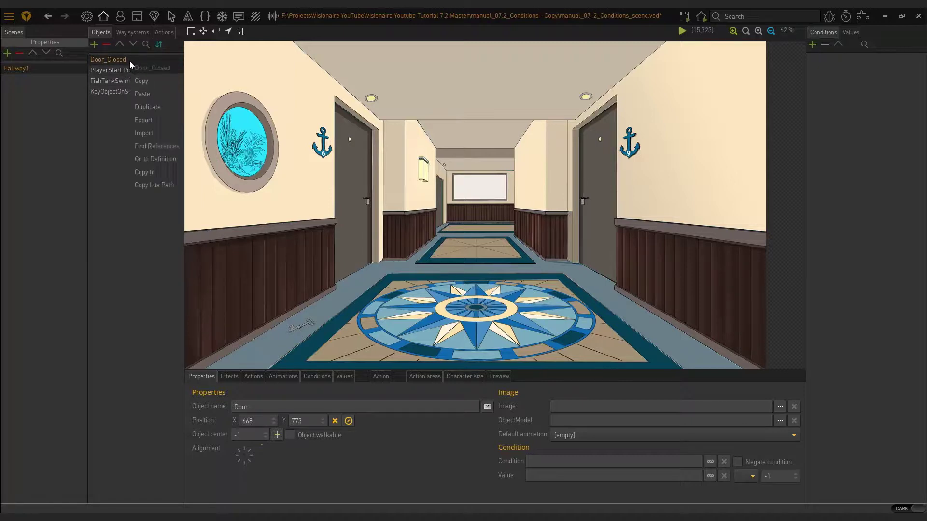
{"action": "left_click", "coordinate": [150, 106]}
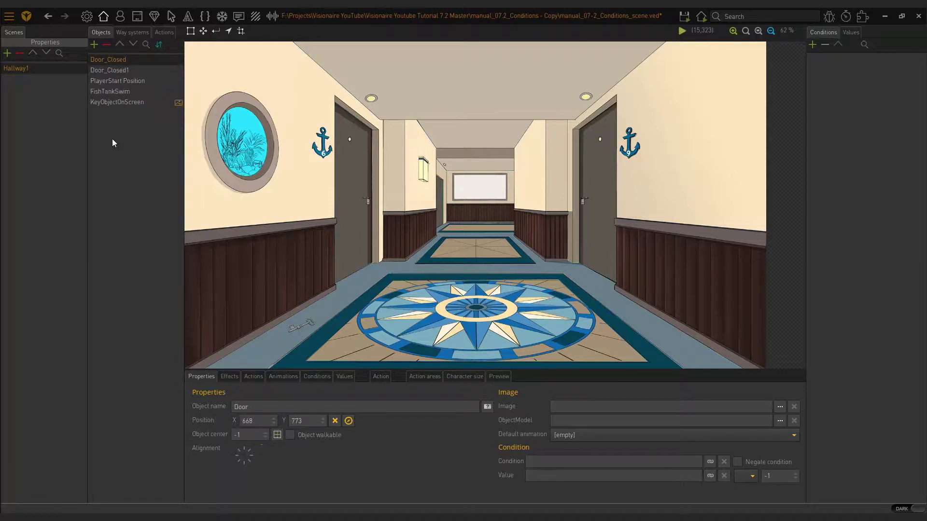
{"action": "double_click", "coordinate": [115, 71]}
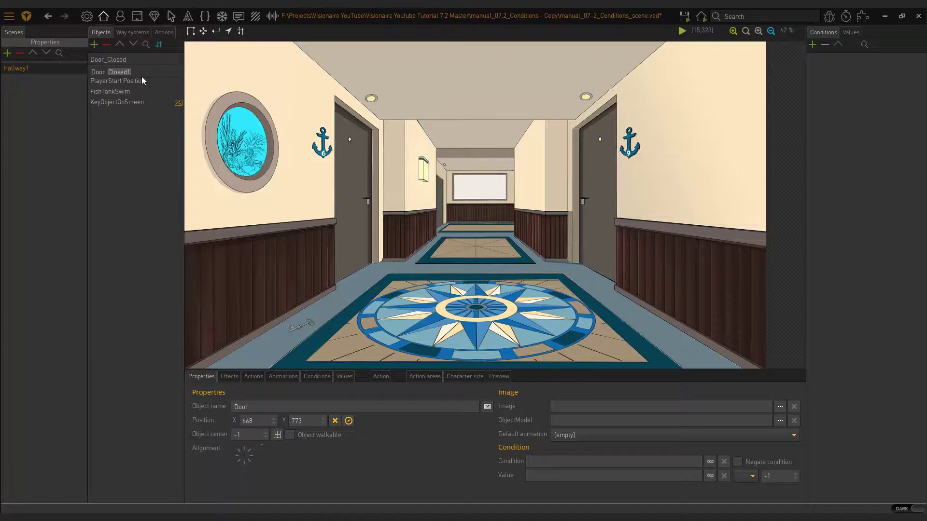
{"action": "type", "text": "Door_Open"}
{"action": "key", "text": "Return"}
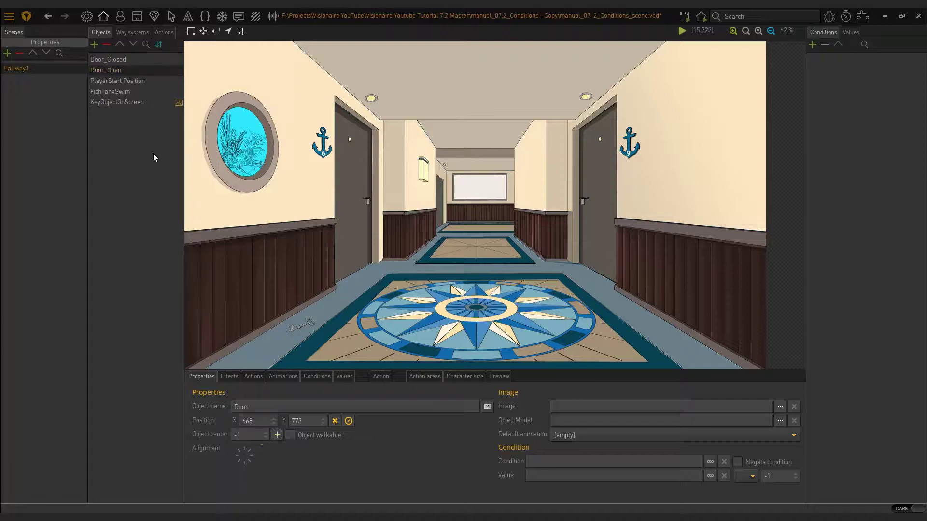
Assign Door_Open.png from the Graphics/BackgroundImages folder as the image of the Door_Open object
{"action": "left_click", "coordinate": [191, 31]}
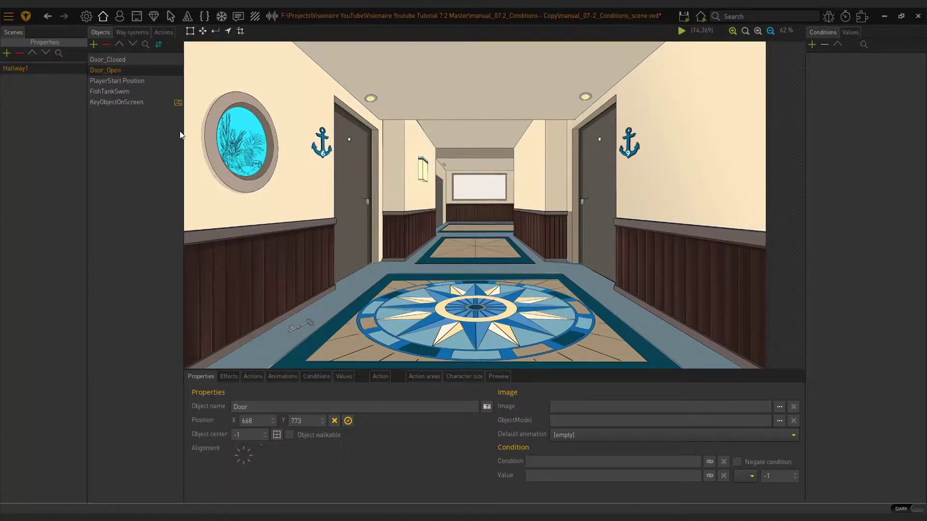
{"action": "left_click", "coordinate": [130, 58]}
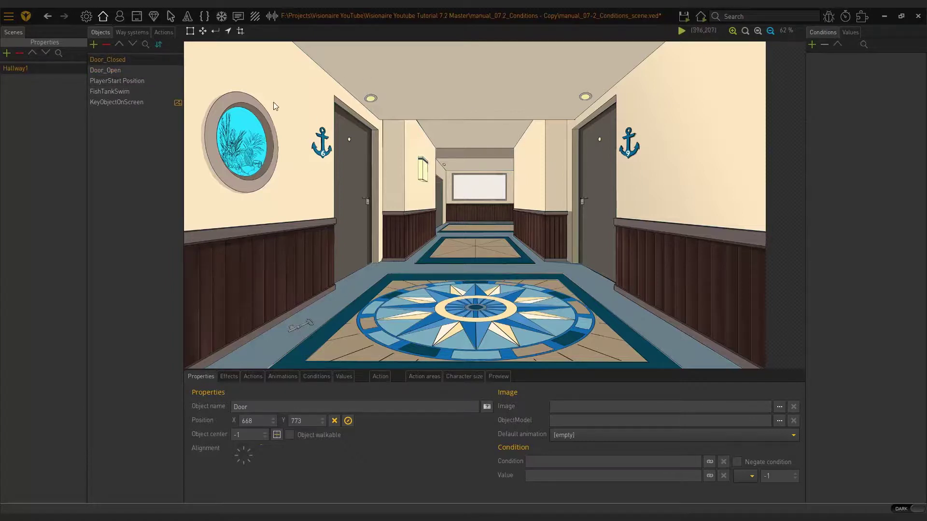
{"action": "left_click", "coordinate": [101, 70]}
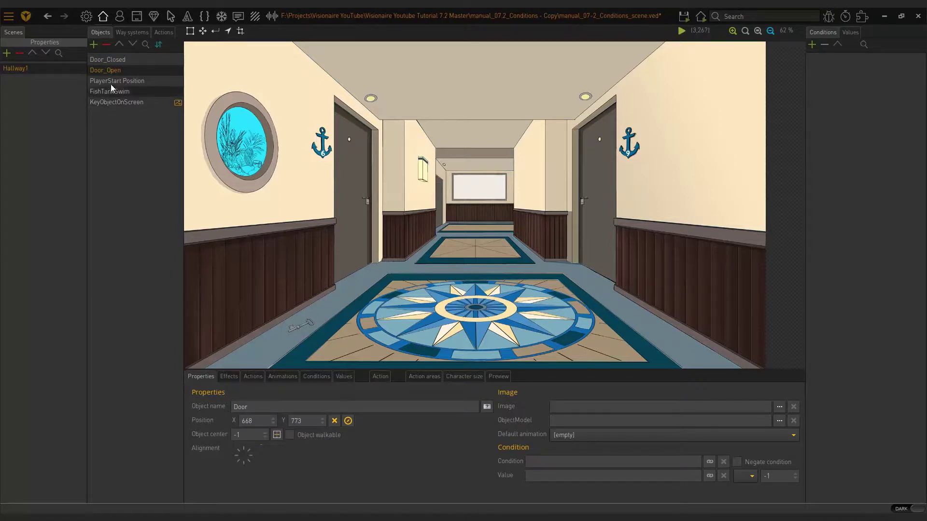
{"action": "left_click", "coordinate": [778, 407]}
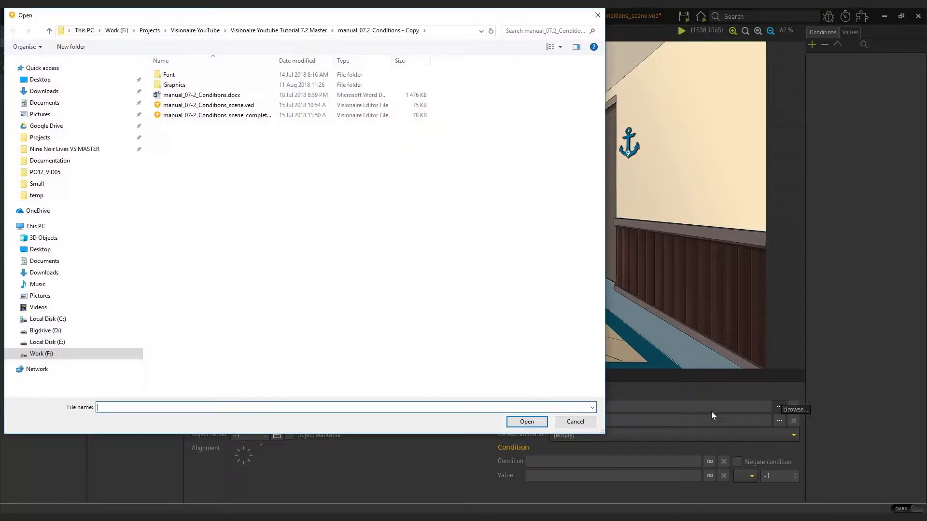
{"action": "double_click", "coordinate": [174, 85]}
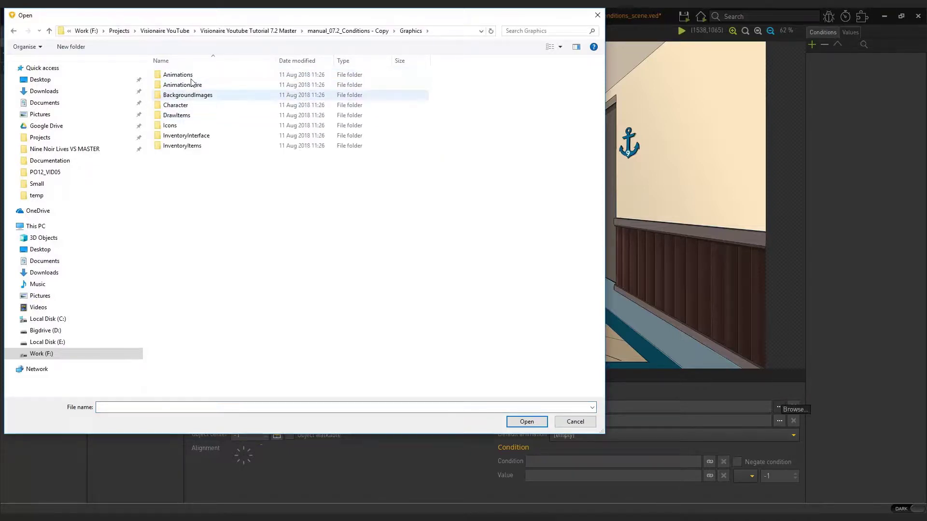
{"action": "double_click", "coordinate": [188, 95]}
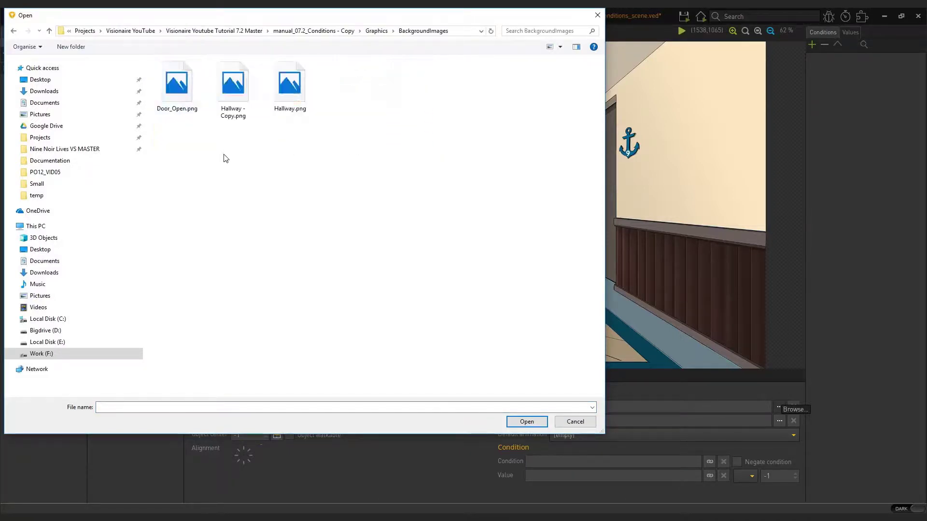
{"action": "double_click", "coordinate": [181, 96]}
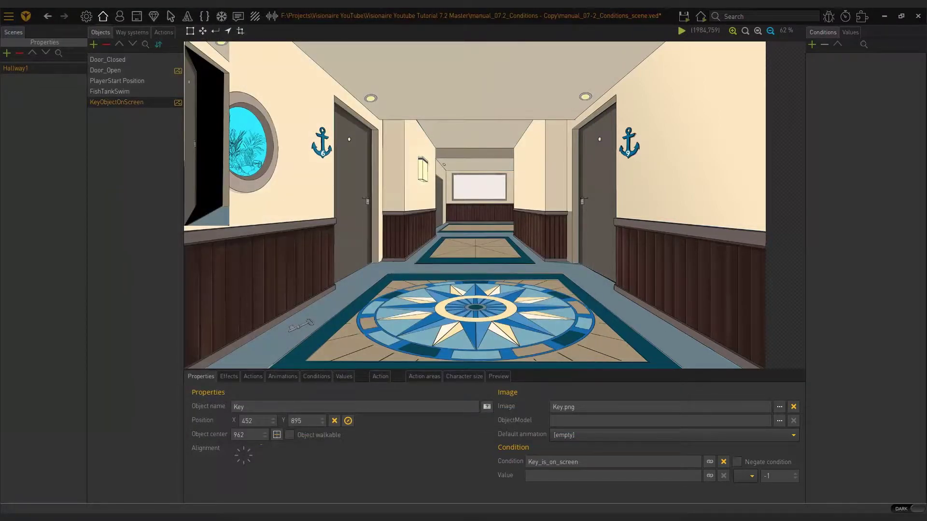
Move the Door_Open image over the door beside anchor number 6, at about X 492, Y 187
{"action": "left_click", "coordinate": [202, 30]}
{"action": "left_click", "coordinate": [105, 70]}
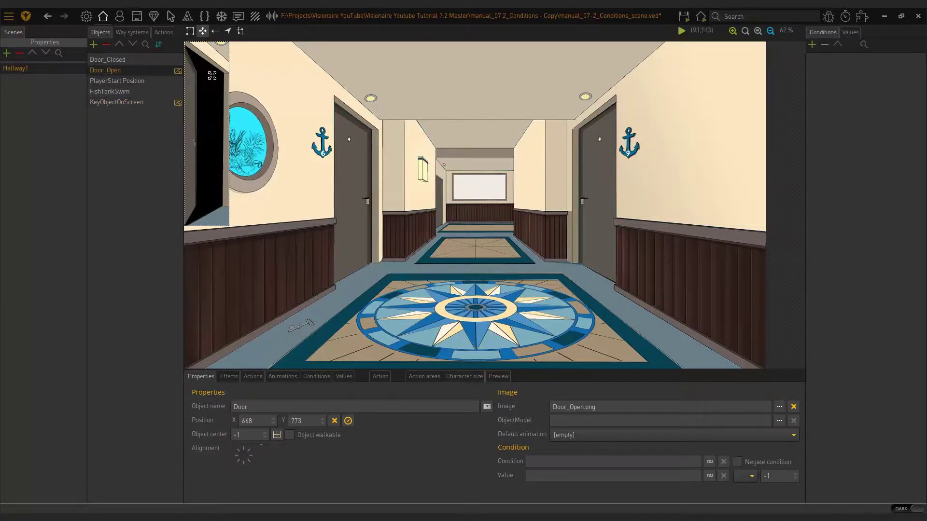
{"action": "left_click_drag", "start_coordinate": [212, 76], "coordinate": [364, 138]}
{"action": "scroll", "coordinate": [347, 108], "scroll_direction": "up", "scroll_amount": 1}
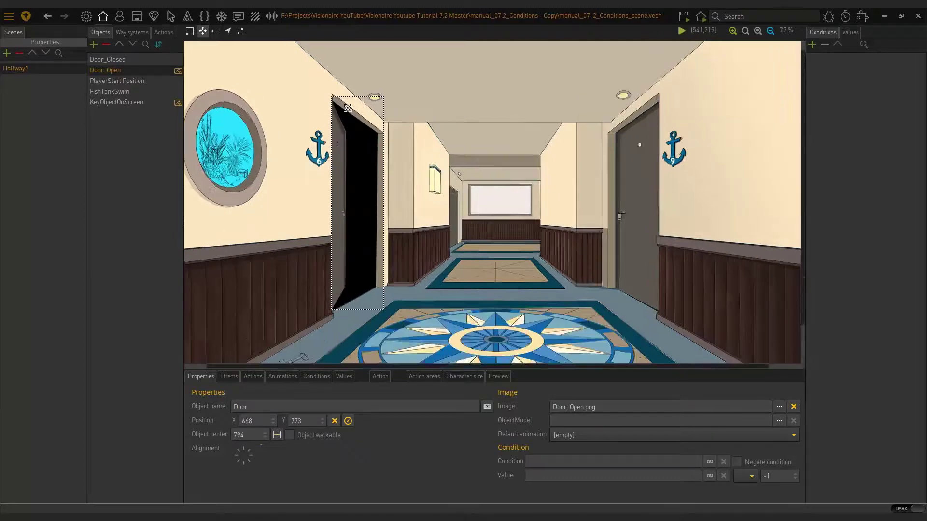
{"action": "scroll", "coordinate": [348, 108], "scroll_direction": "up", "scroll_amount": 6}
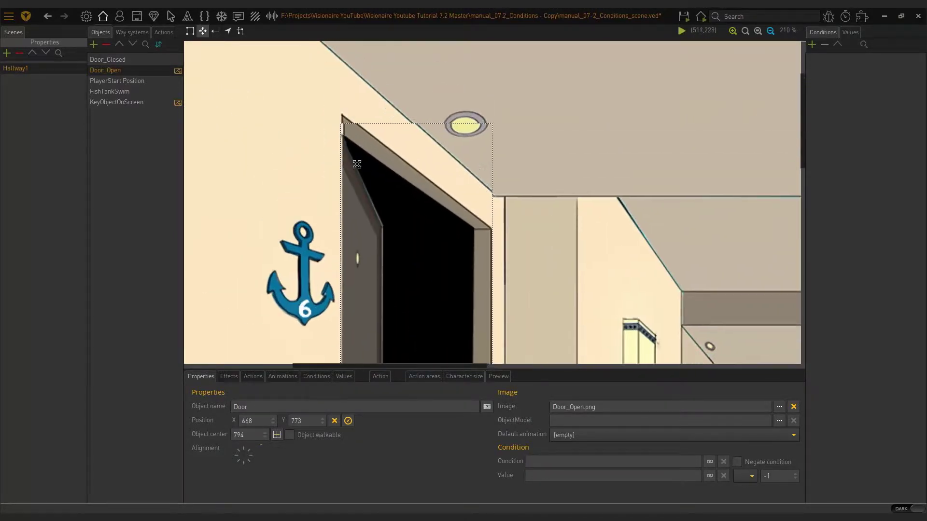
{"action": "scroll", "coordinate": [357, 164], "scroll_direction": "up", "scroll_amount": 2}
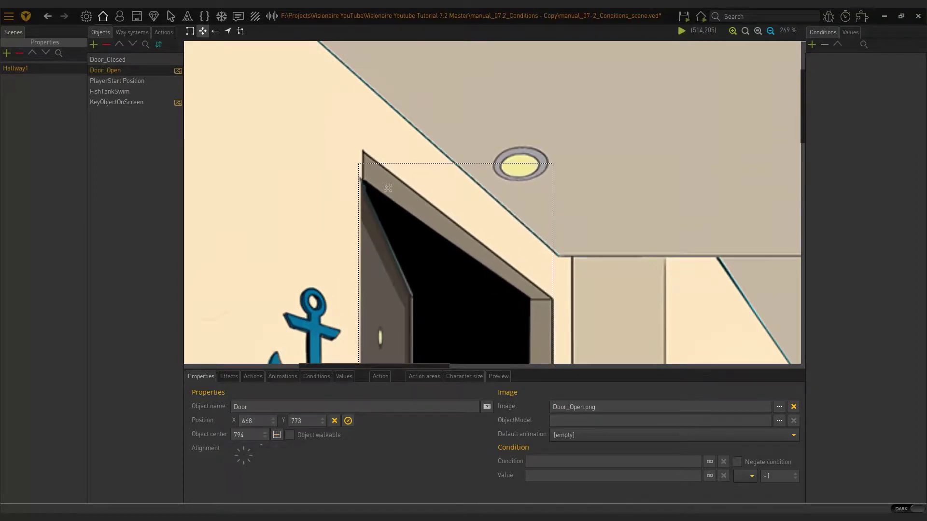
Nudge the Door_Open image to X 492, Y 188 at 59% preview visibility, and restore its visibility to 100%
{"action": "left_click", "coordinate": [497, 377]}
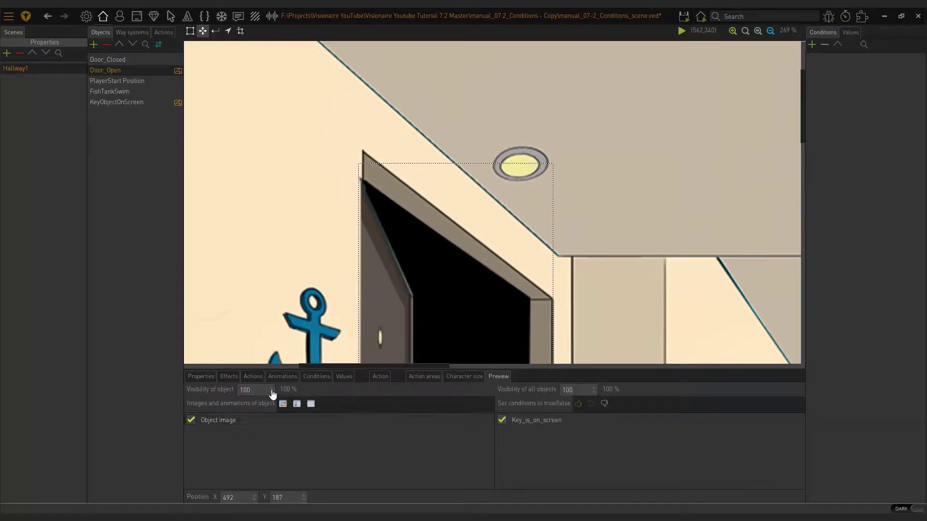
{"action": "left_click_drag", "start_coordinate": [273, 393], "coordinate": [276, 416]}
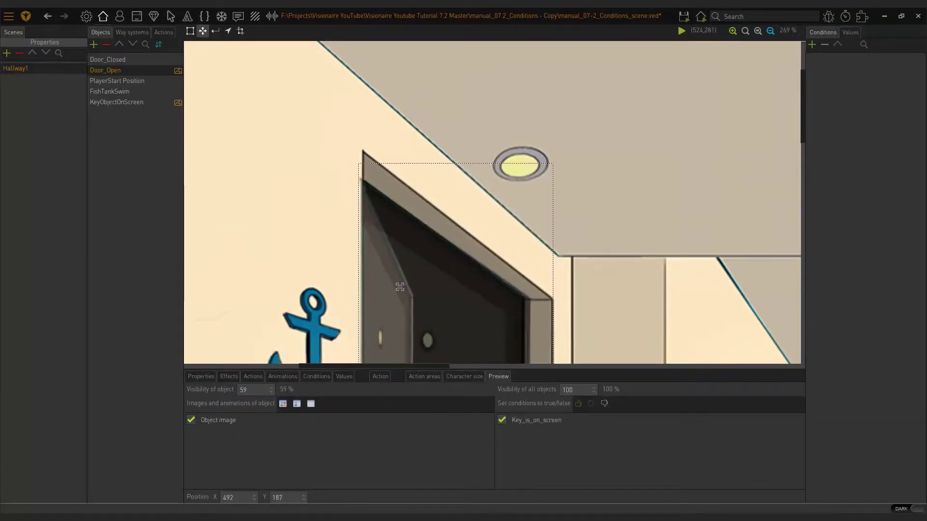
{"action": "left_click_drag", "start_coordinate": [399, 287], "coordinate": [396, 290]}
{"action": "scroll", "coordinate": [396, 290], "scroll_direction": "down", "scroll_amount": 1}
{"action": "scroll", "coordinate": [407, 292], "scroll_direction": "down", "scroll_amount": 1}
{"action": "scroll", "coordinate": [416, 295], "scroll_direction": "up", "scroll_amount": 1}
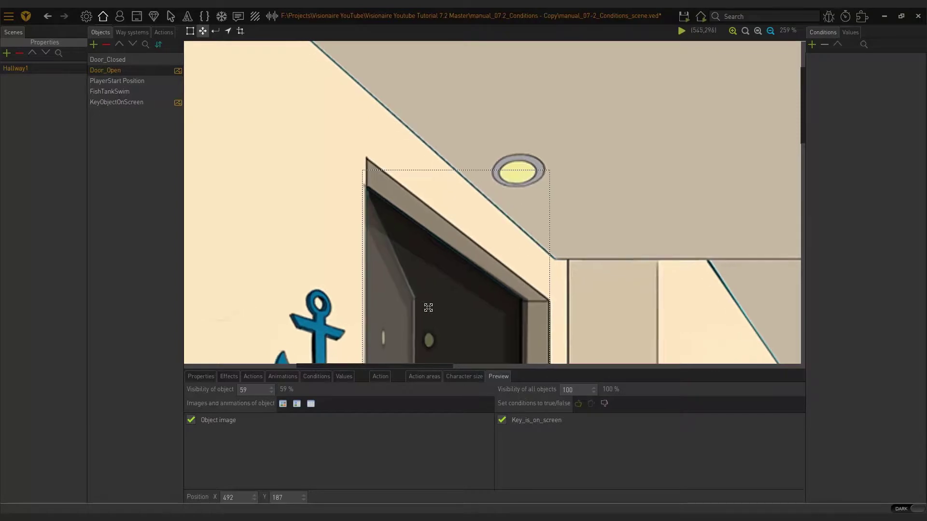
{"action": "left_click_drag", "start_coordinate": [428, 307], "coordinate": [428, 309]}
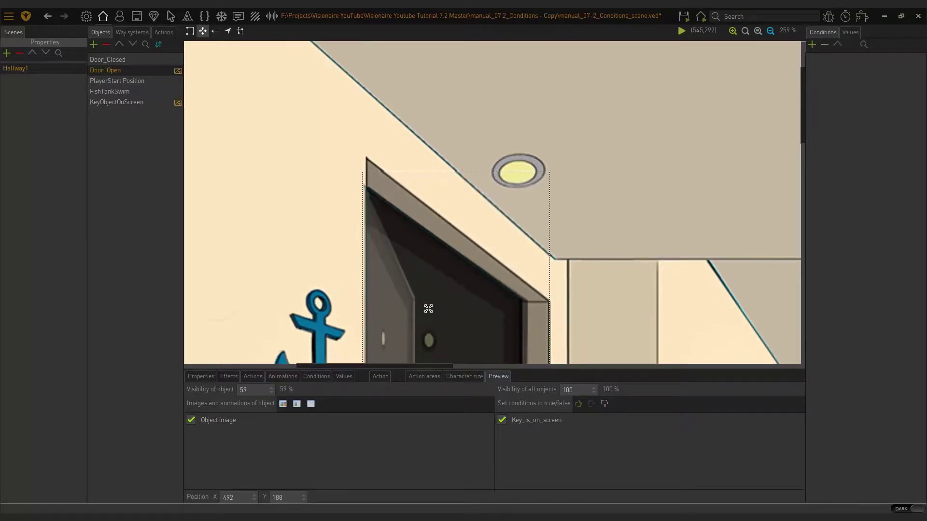
{"action": "scroll", "coordinate": [428, 308], "scroll_direction": "down", "scroll_amount": 5}
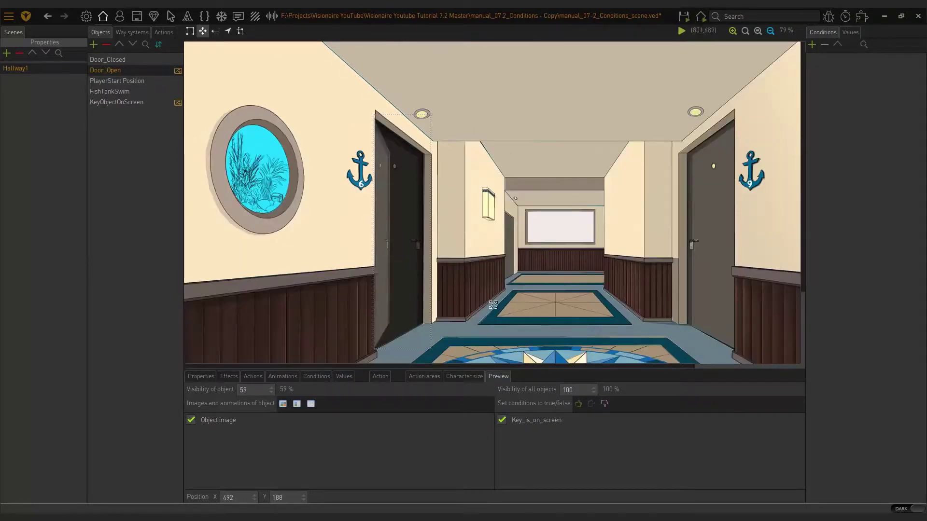
{"action": "left_click", "coordinate": [271, 387]}
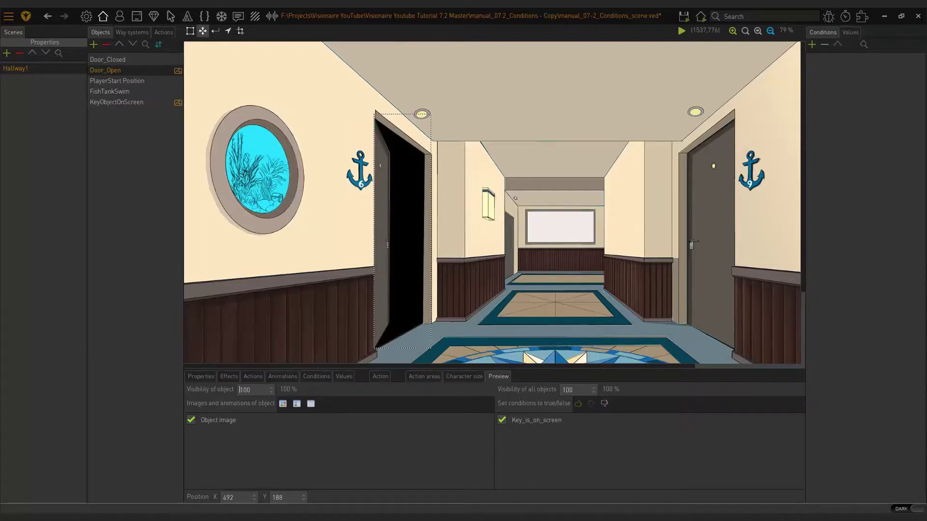
{"action": "left_click", "coordinate": [202, 31]}
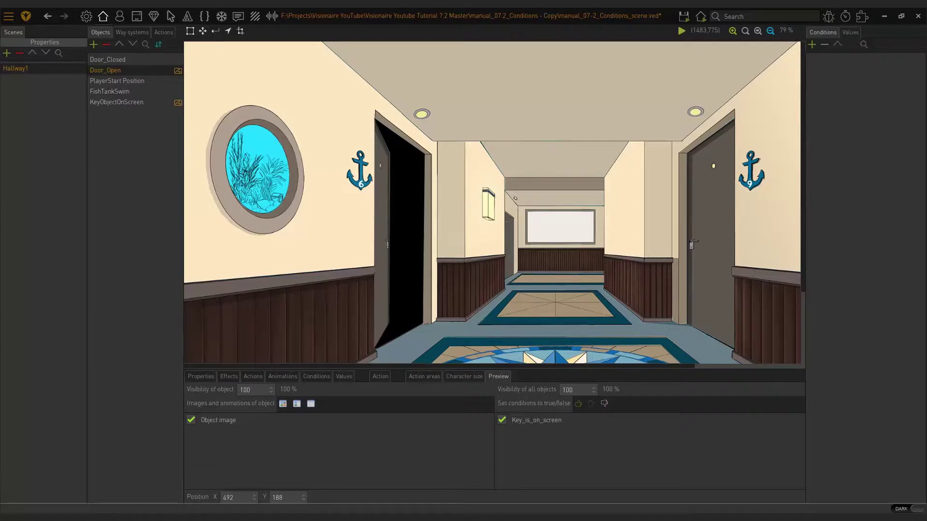
Test-run the game, walk the character to the open door, and close the game
{"action": "mouse_move", "coordinate": [699, 18]}
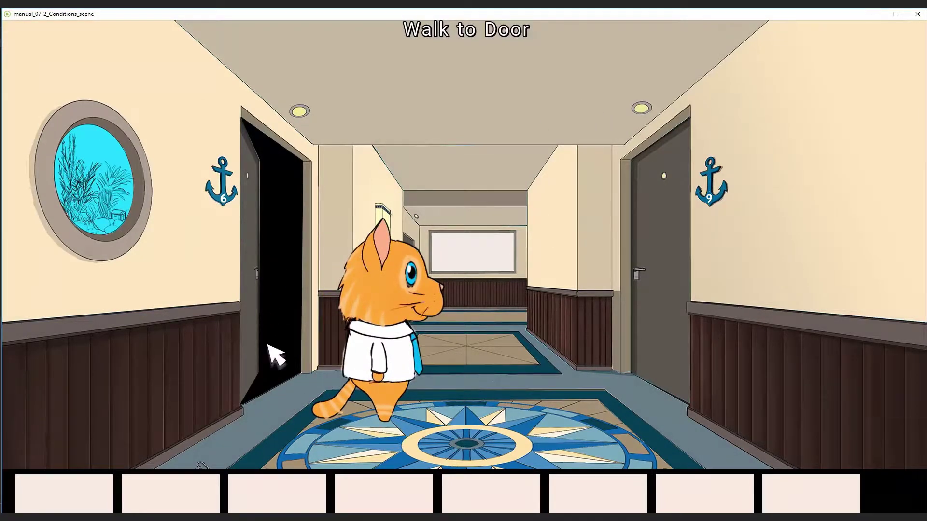
{"action": "left_click", "coordinate": [295, 364]}
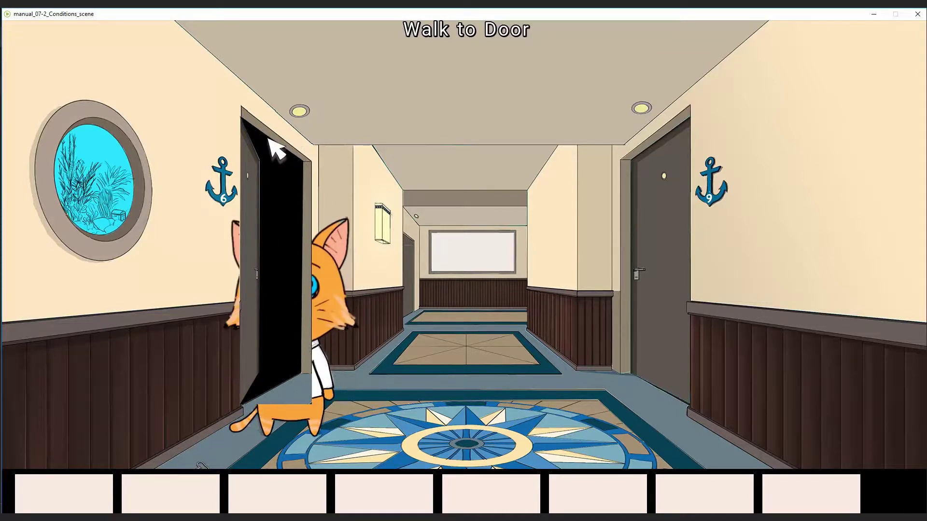
{"action": "left_click", "coordinate": [917, 13]}
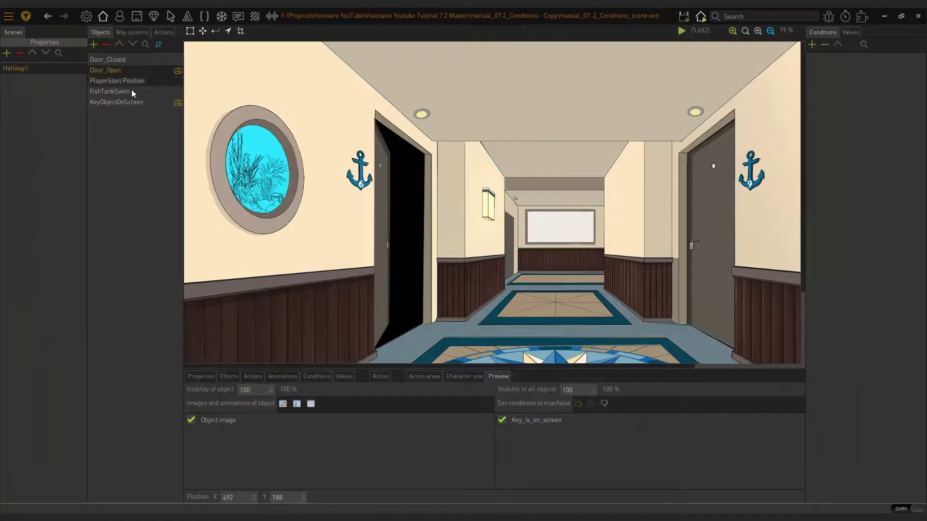
Add a condition named Door_is_open to the Door_Open object
{"action": "left_click", "coordinate": [309, 379]}
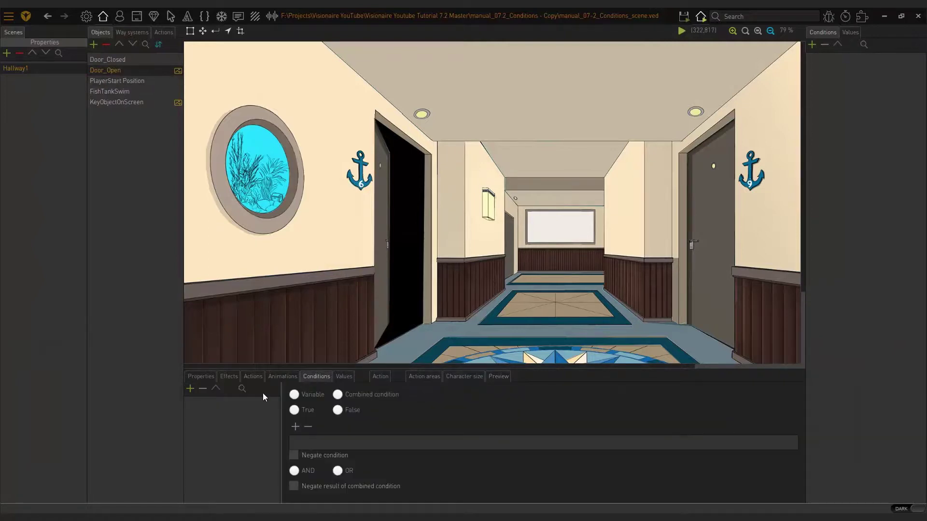
{"action": "left_click", "coordinate": [190, 389]}
{"action": "type", "text": "Do"}
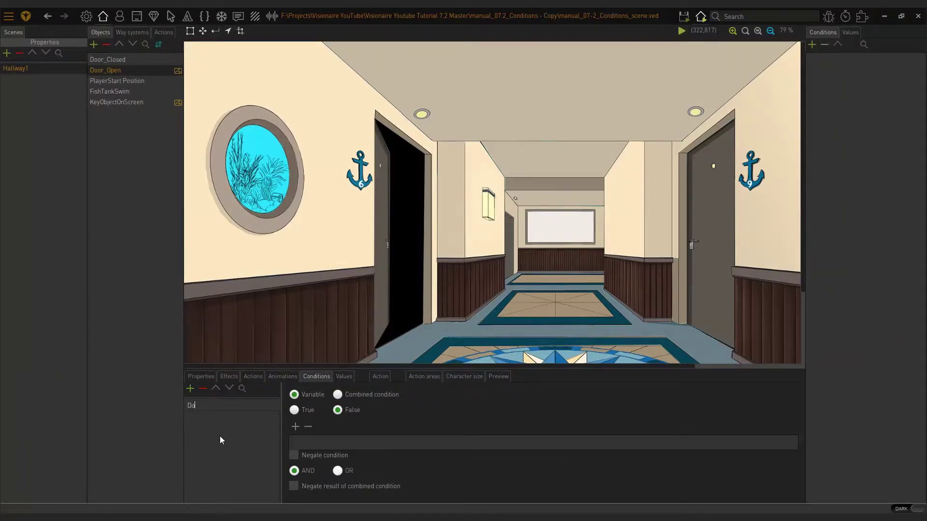
{"action": "type", "text": "or_is_open"}
Assign Door_is_open as the condition controlling the Door_Open object
{"action": "left_click", "coordinate": [201, 376]}
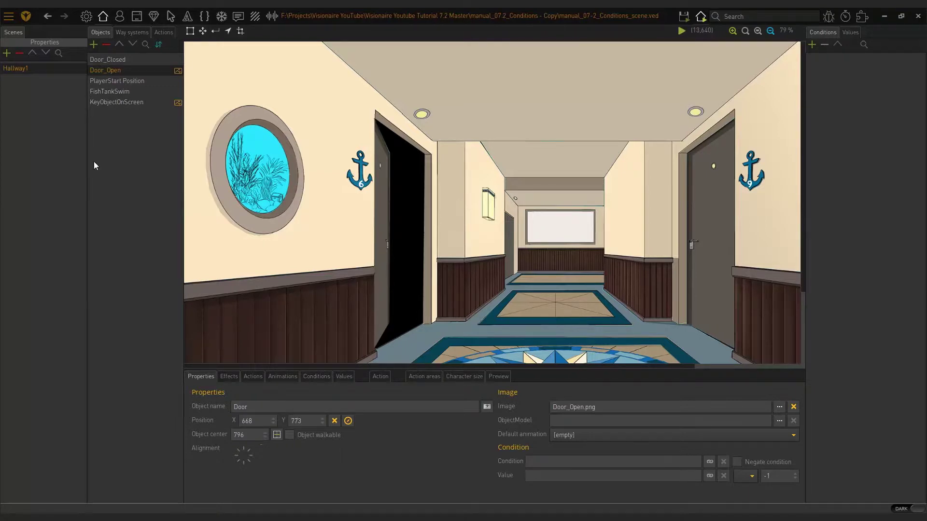
{"action": "left_click", "coordinate": [712, 461]}
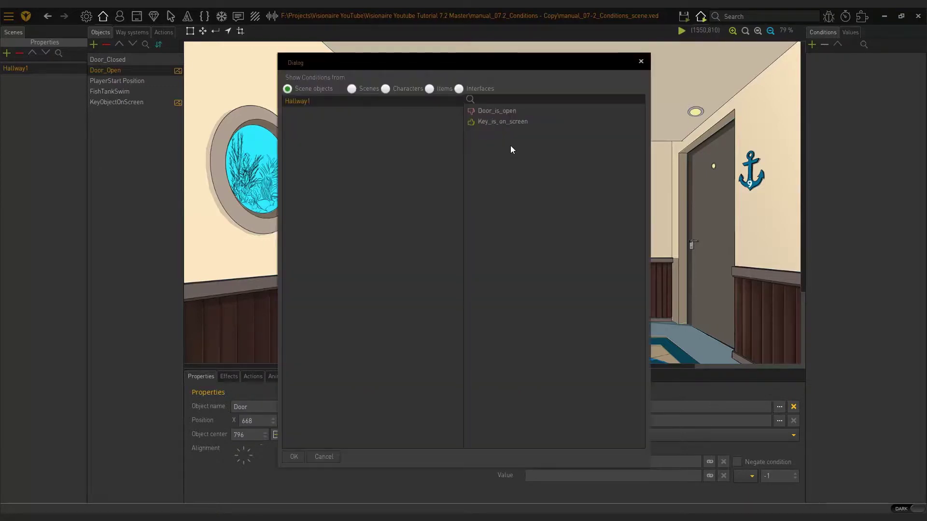
{"action": "double_click", "coordinate": [502, 110]}
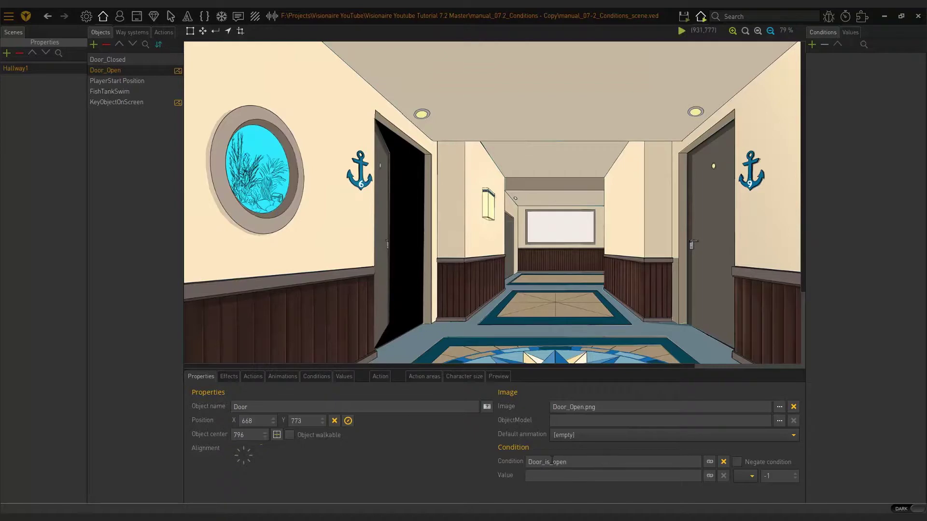
Check the default value of the Door_is_open condition and test-run the game
{"action": "left_click", "coordinate": [306, 375]}
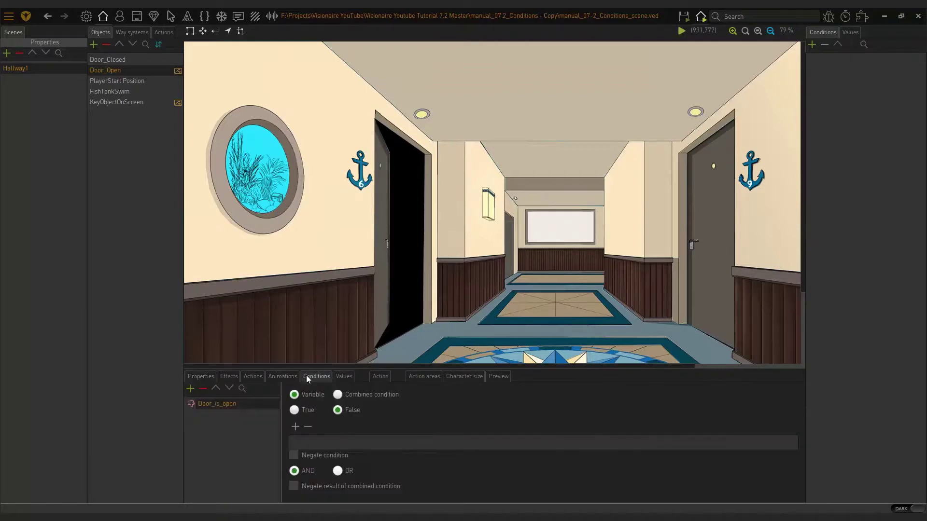
{"action": "left_click", "coordinate": [203, 376]}
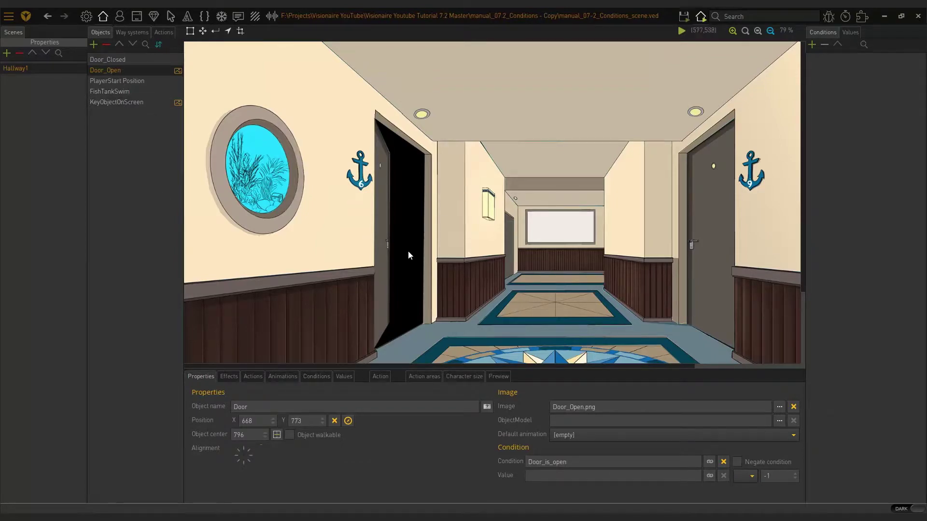
{"action": "left_click", "coordinate": [701, 16]}
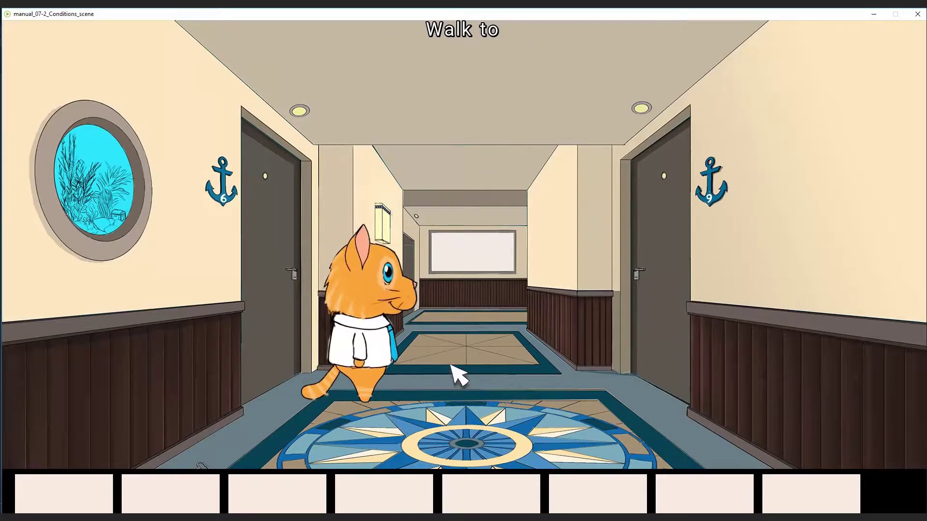
Close the game and delete all the actions from the Door_Open object
{"action": "left_click", "coordinate": [917, 14]}
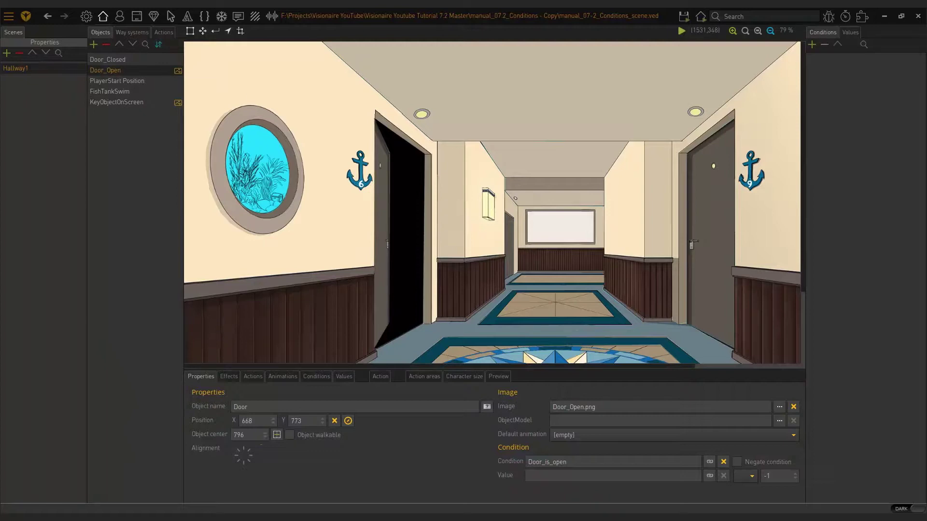
{"action": "left_click", "coordinate": [252, 376]}
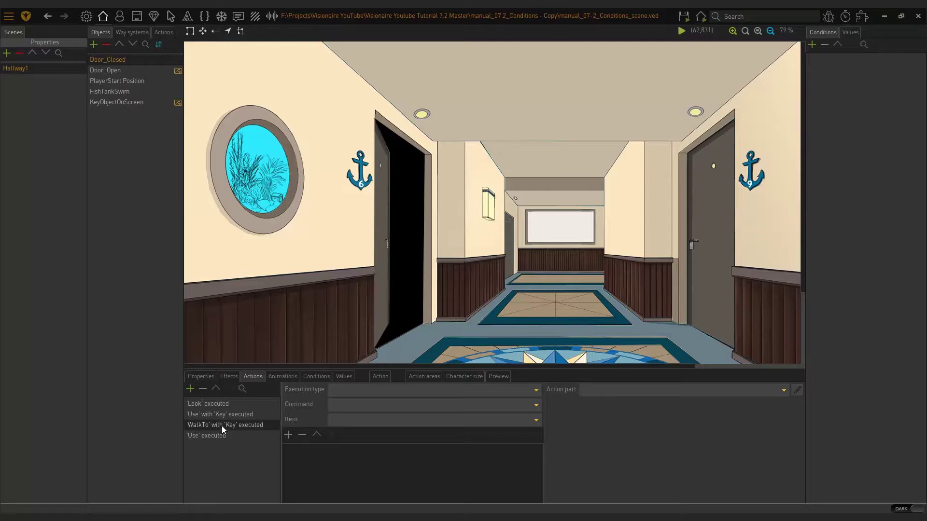
{"action": "left_click", "coordinate": [117, 69]}
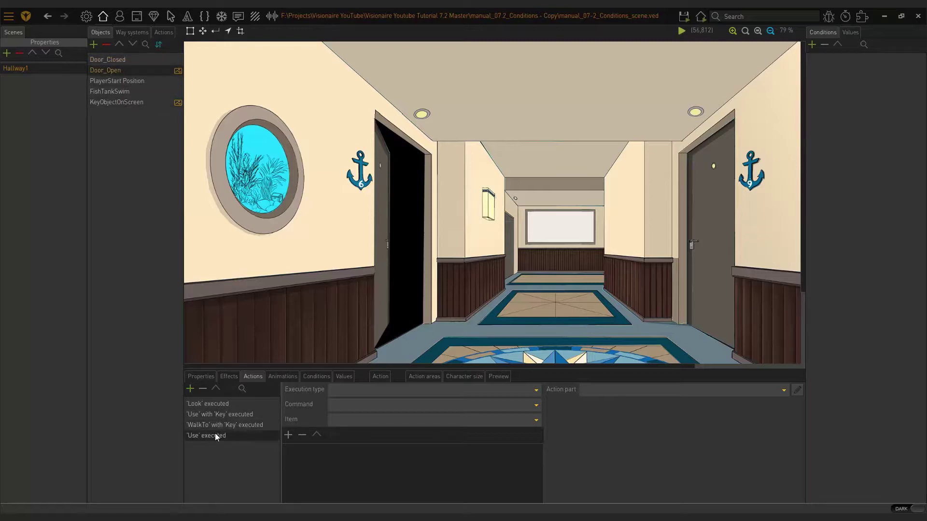
{"action": "left_click", "coordinate": [211, 403]}
{"action": "left_click", "coordinate": [203, 391]}
{"action": "left_click", "coordinate": [203, 391]}
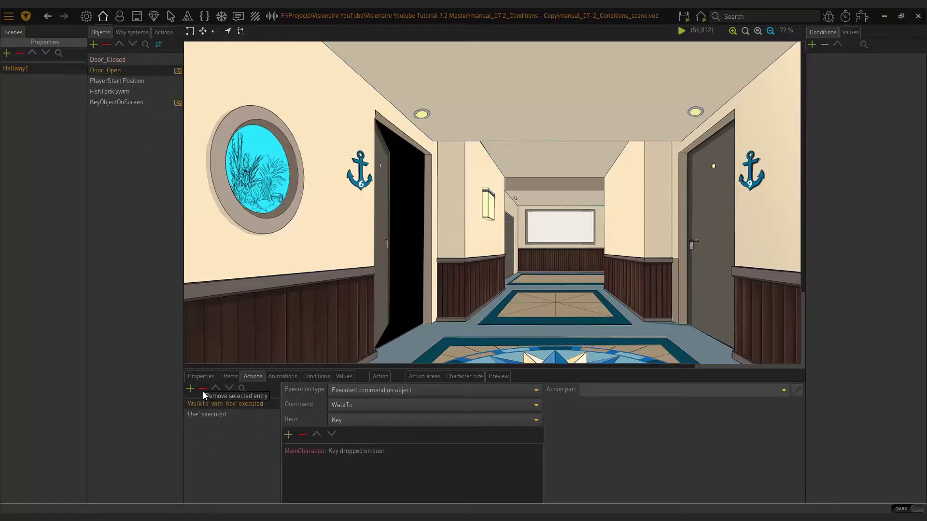
{"action": "left_click", "coordinate": [202, 392]}
{"action": "left_click", "coordinate": [203, 392]}
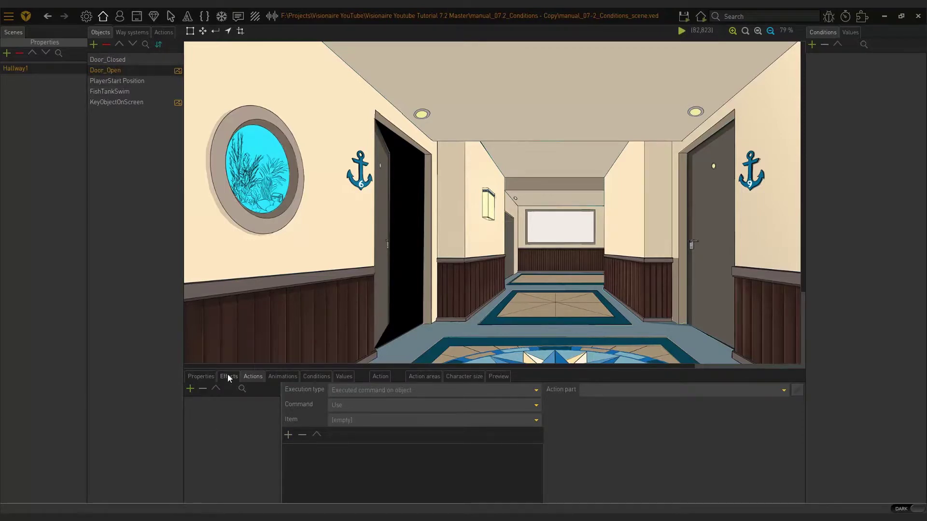
{"action": "left_click", "coordinate": [209, 376]}
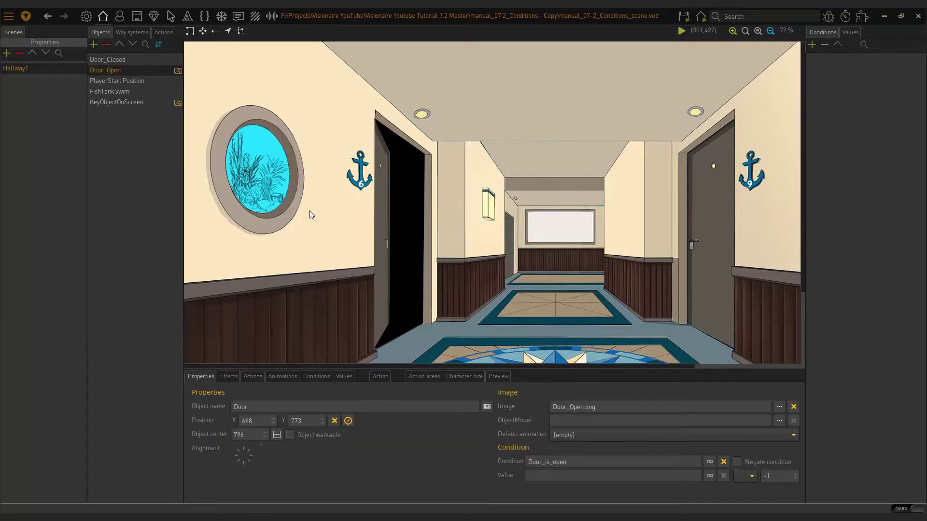
Add a Change condition part setting Door_is_open to true in Door_Closed's 'Use' with 'Key' action
{"action": "scroll", "coordinate": [492, 288], "scroll_direction": "down", "scroll_amount": 2}
{"action": "scroll", "coordinate": [492, 289], "scroll_direction": "down", "scroll_amount": 3}
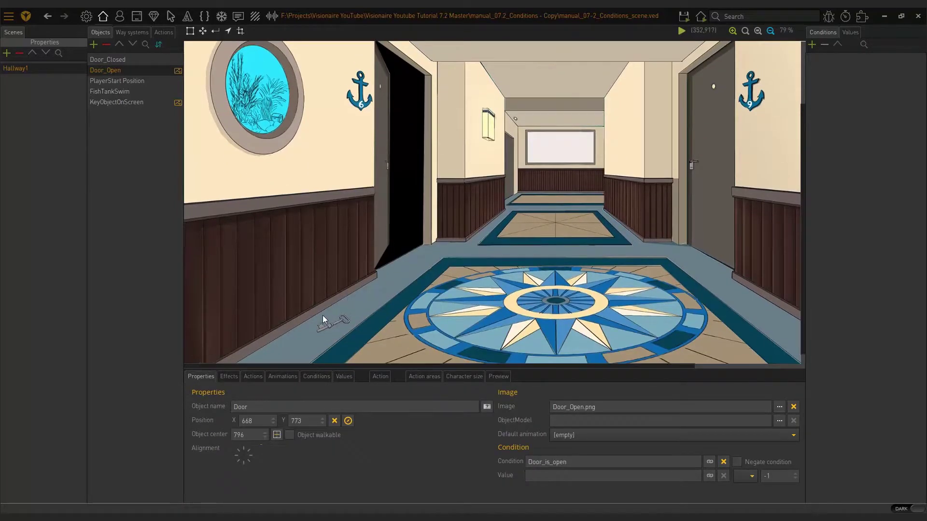
{"action": "scroll", "coordinate": [397, 277], "scroll_direction": "down", "scroll_amount": 2, "text": "ctrl"}
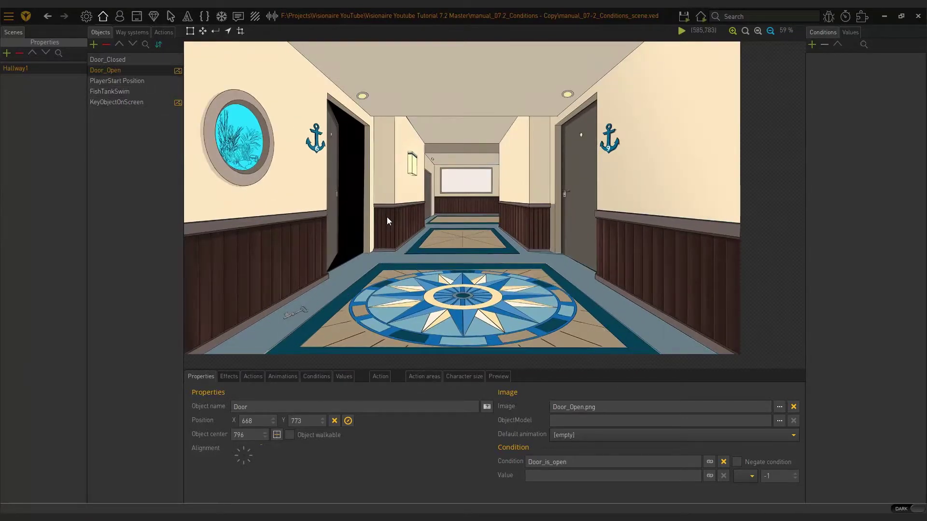
{"action": "left_click", "coordinate": [120, 60]}
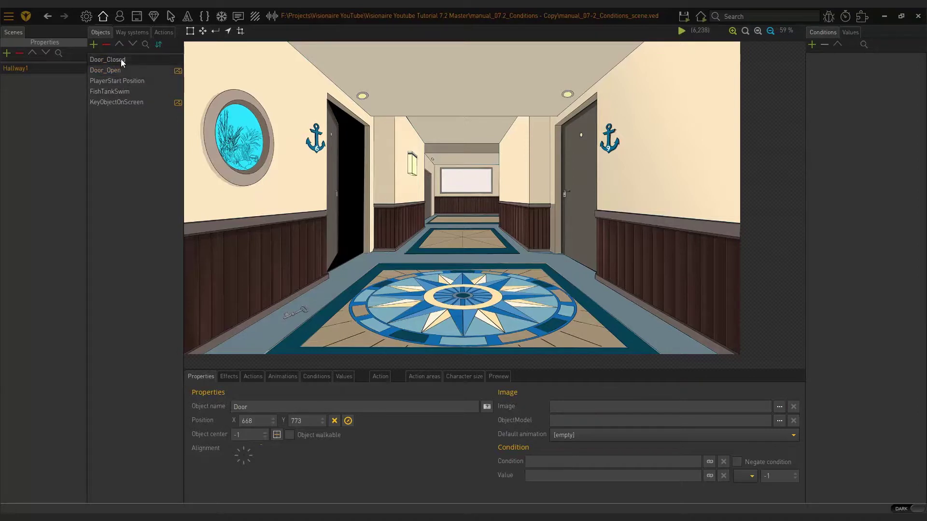
{"action": "left_click", "coordinate": [253, 376]}
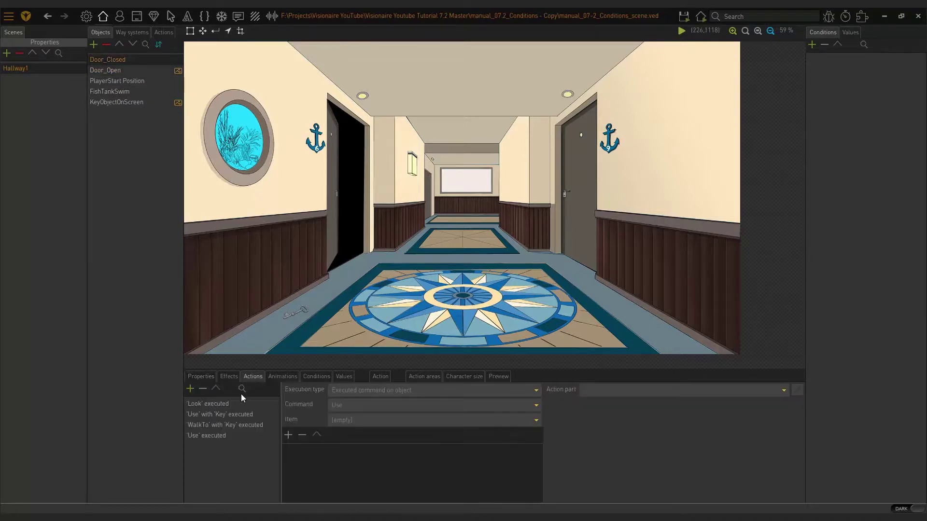
{"action": "left_click", "coordinate": [216, 426]}
{"action": "left_click", "coordinate": [219, 414]}
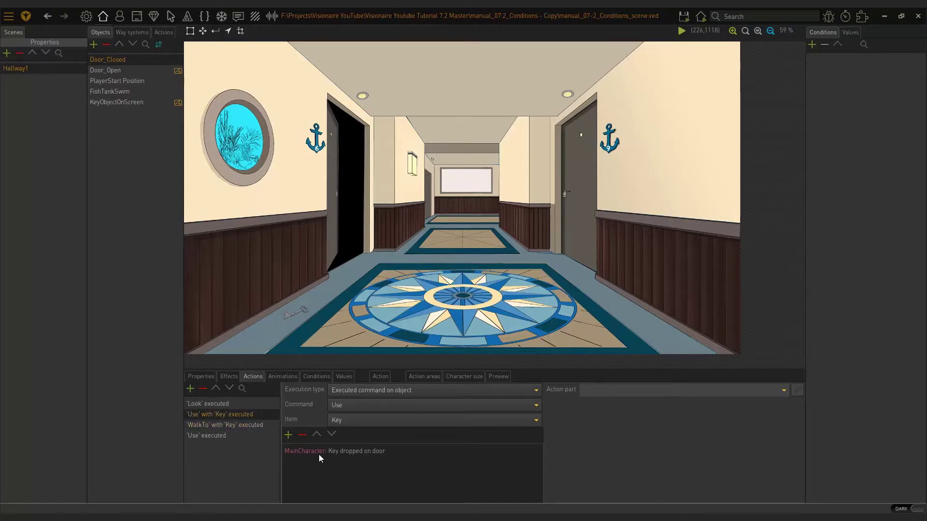
{"action": "left_click", "coordinate": [370, 449]}
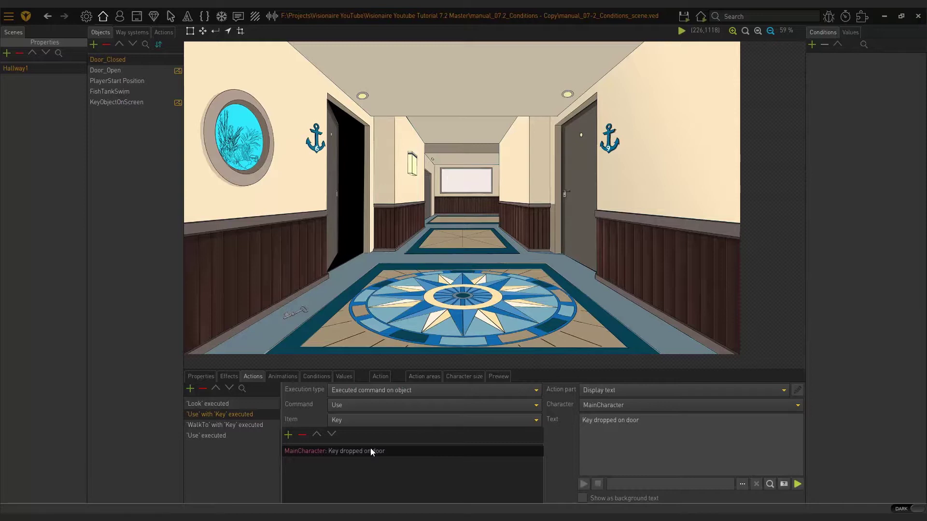
{"action": "left_click", "coordinate": [288, 435]}
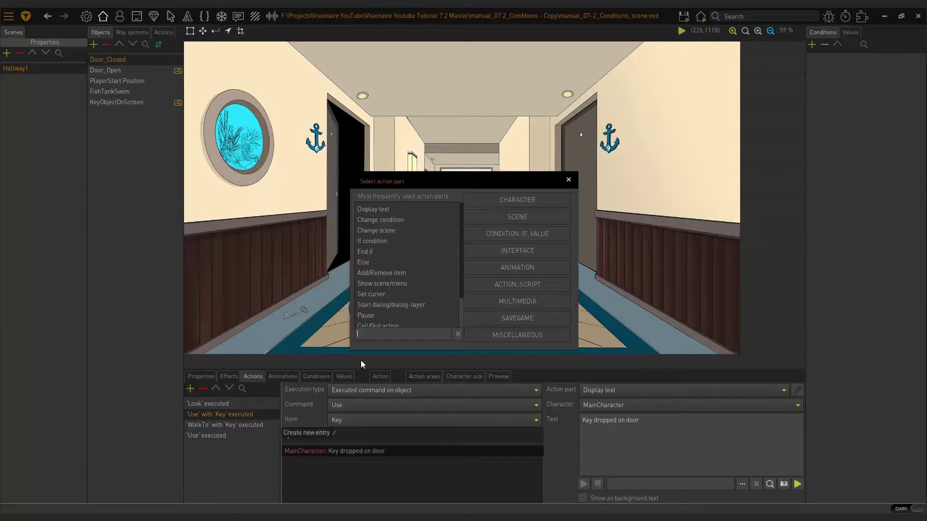
{"action": "double_click", "coordinate": [398, 220]}
{"action": "left_click", "coordinate": [782, 404]}
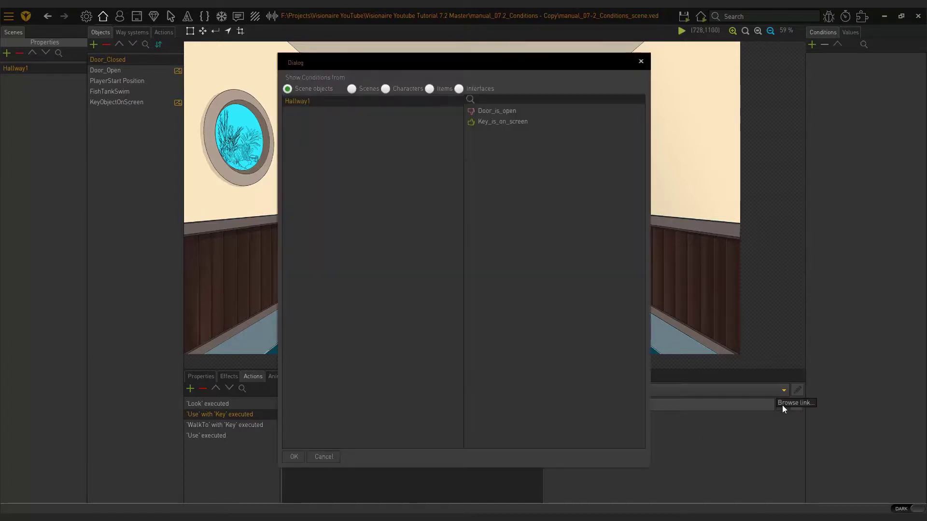
{"action": "double_click", "coordinate": [497, 111]}
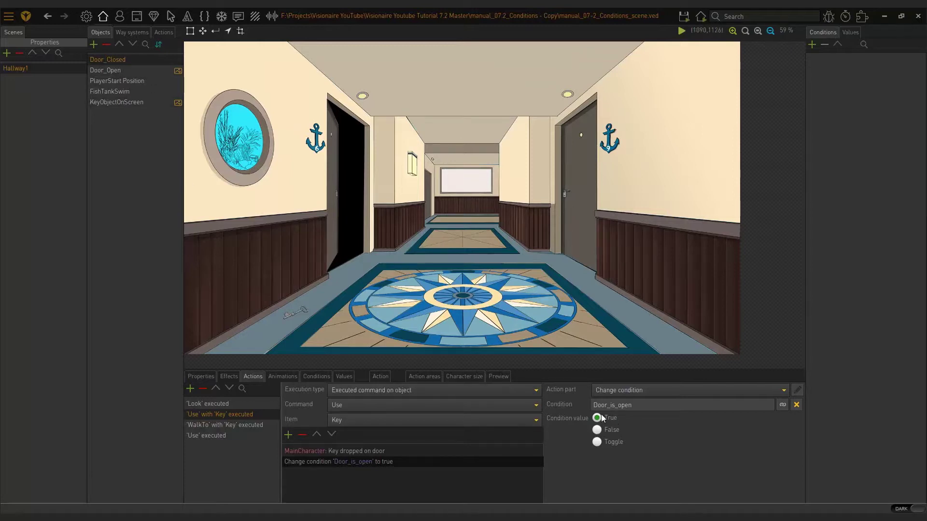
Check the condition assigned to the Door_Open object, test-run the game, and reposition its window
{"action": "left_click", "coordinate": [109, 71]}
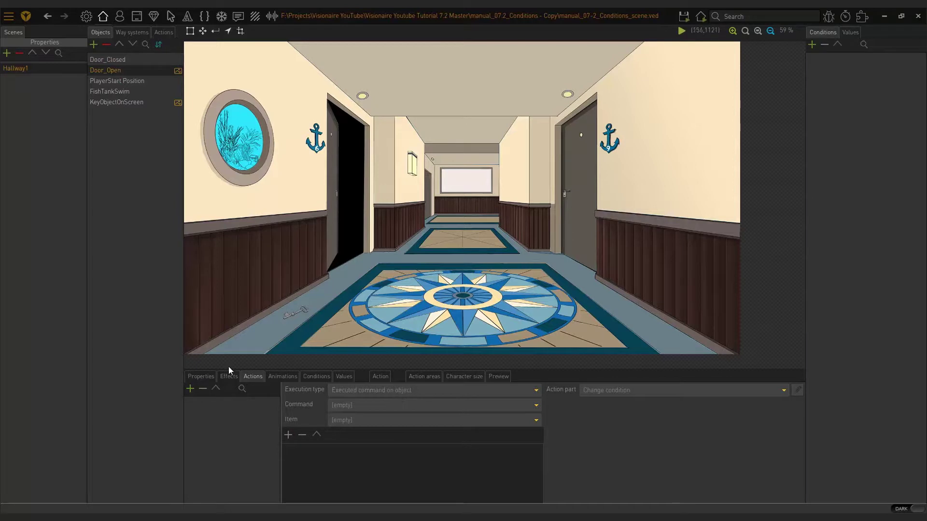
{"action": "left_click", "coordinate": [203, 376]}
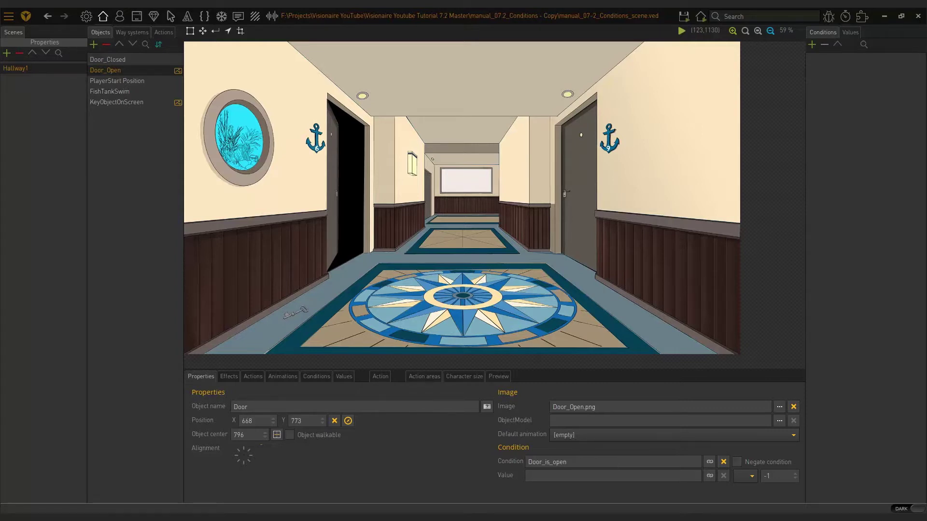
{"action": "left_click", "coordinate": [700, 18]}
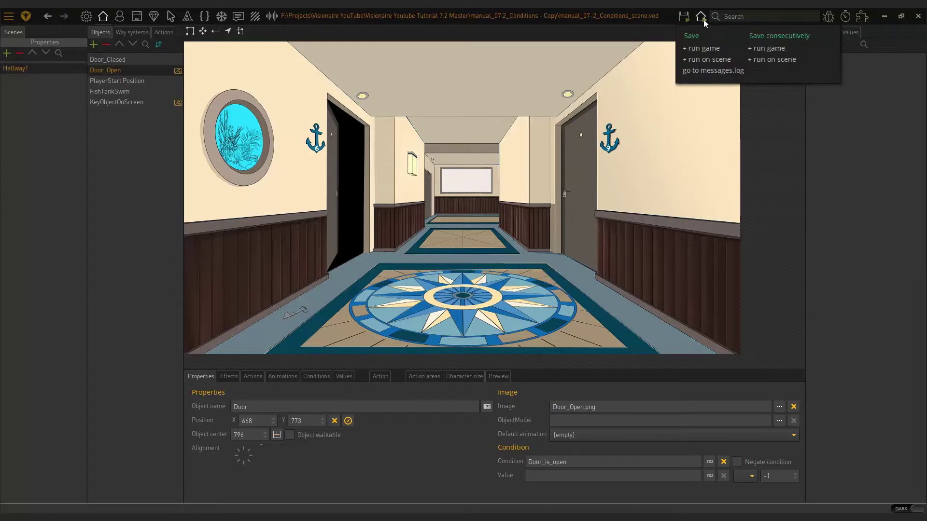
{"action": "left_click", "coordinate": [702, 19]}
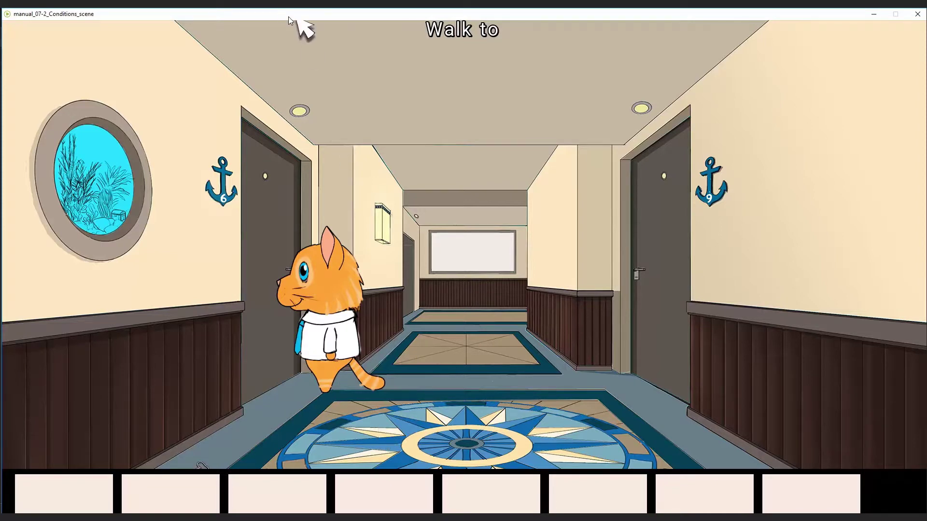
{"action": "left_click_drag", "start_coordinate": [300, 15], "coordinate": [926, 106]}
{"action": "left_click_drag", "start_coordinate": [817, 106], "coordinate": [926, 50]}
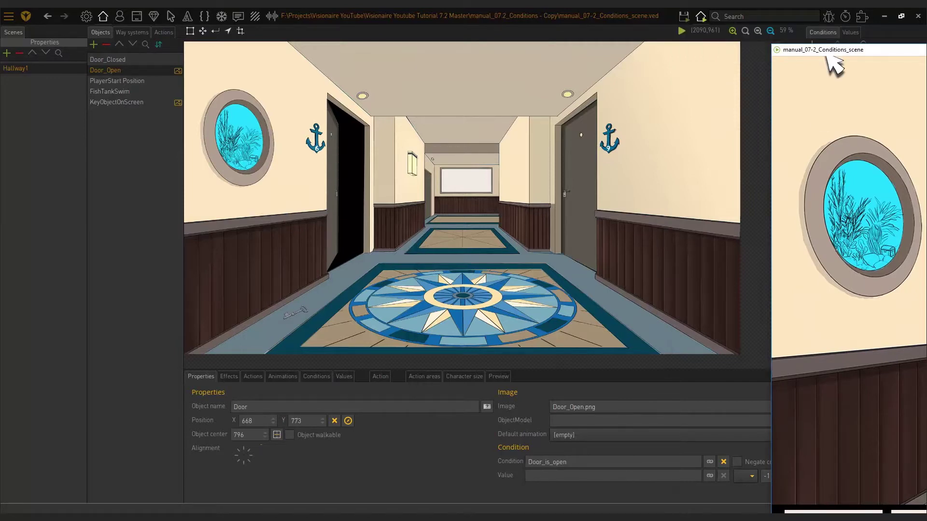
{"action": "left_click_drag", "start_coordinate": [828, 50], "coordinate": [312, 21]}
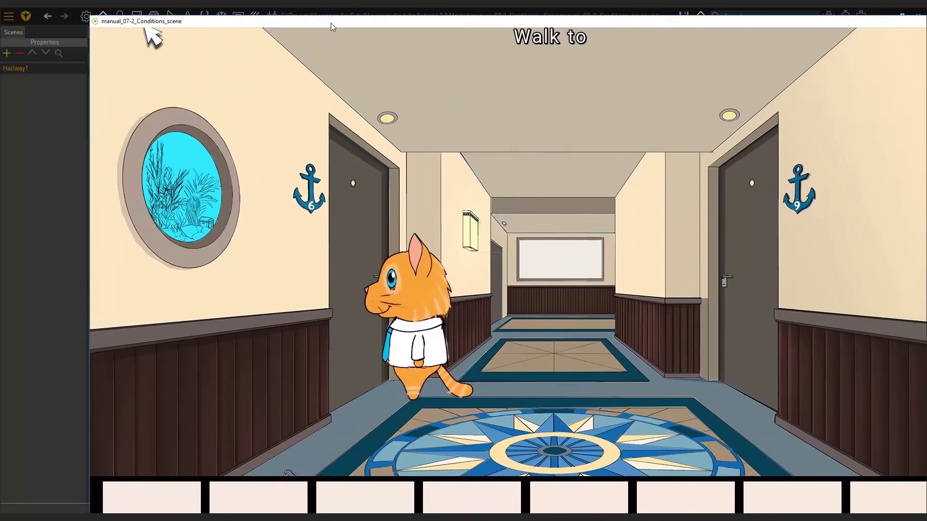
Pick up the key in the game, use it with the door marked 6, and close the game
{"action": "left_click", "coordinate": [394, 468]}
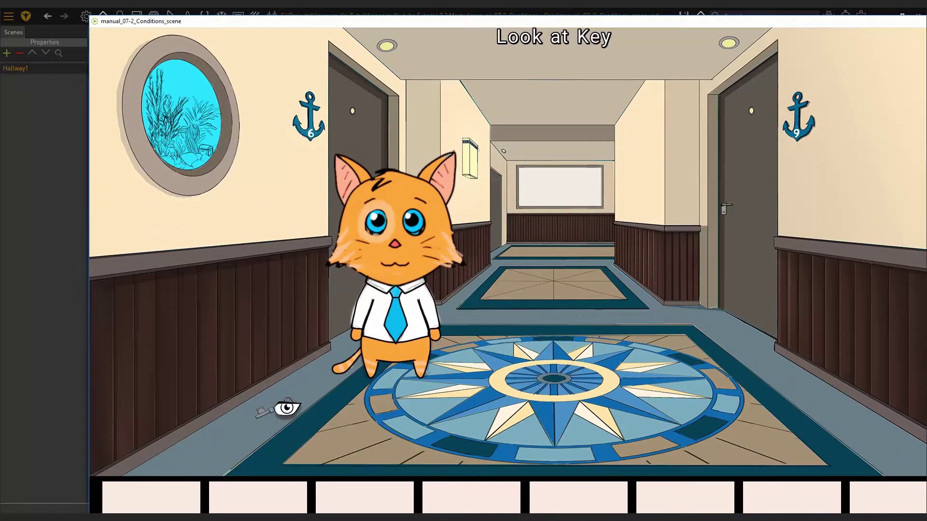
{"action": "right_click", "coordinate": [272, 403]}
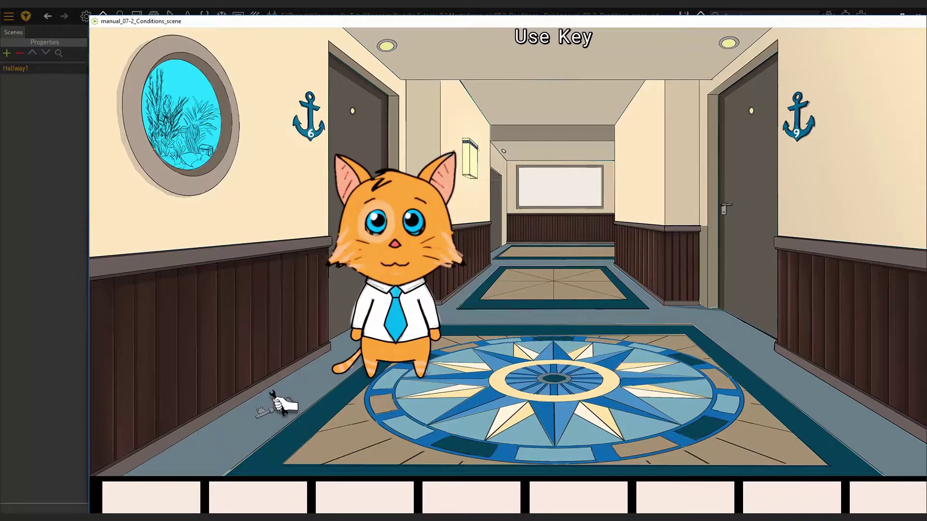
{"action": "left_click", "coordinate": [273, 403]}
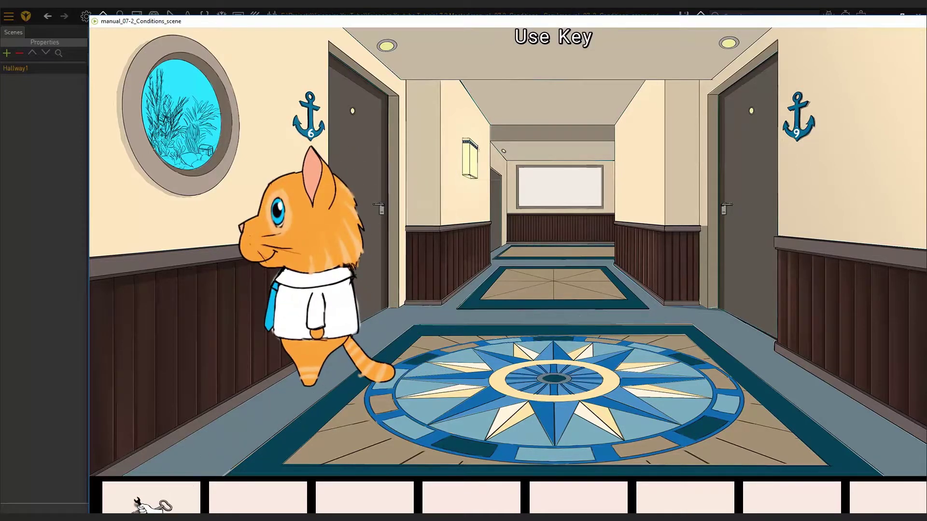
{"action": "left_click", "coordinate": [504, 362]}
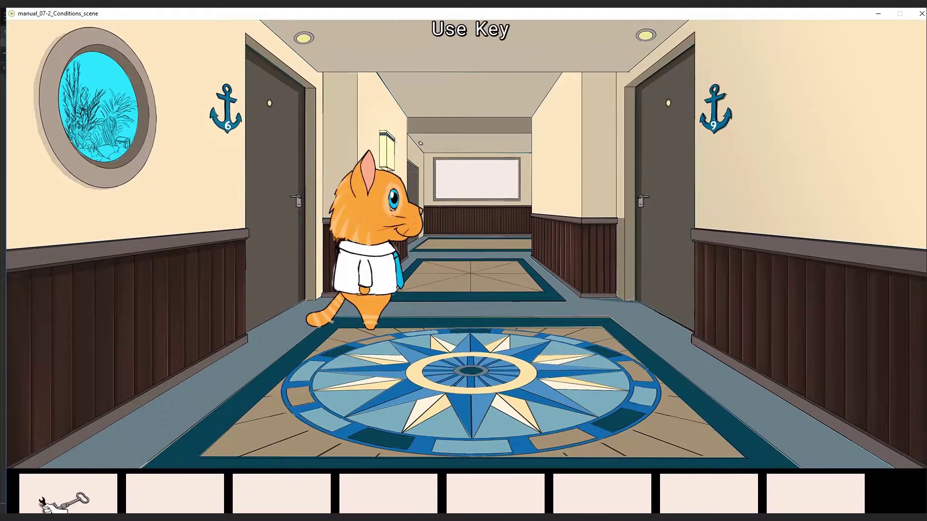
{"action": "left_click", "coordinate": [58, 493]}
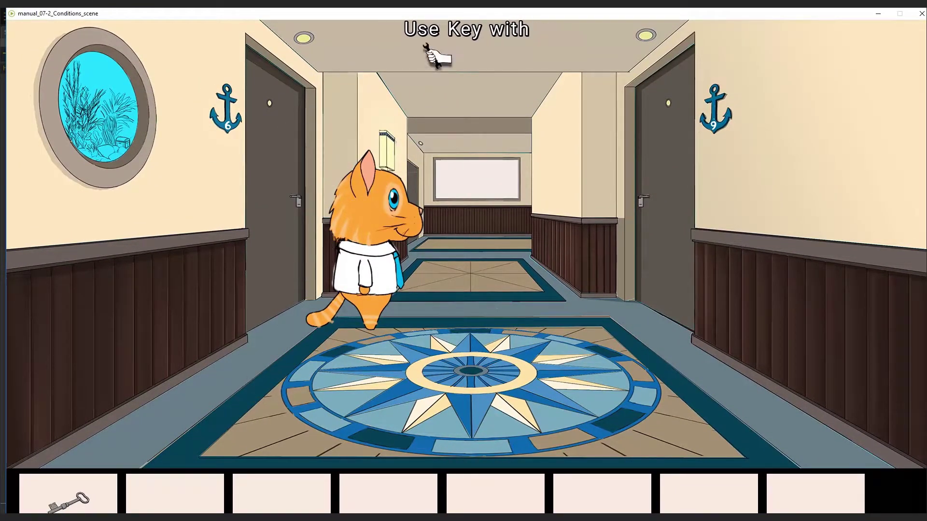
{"action": "left_click", "coordinate": [270, 162]}
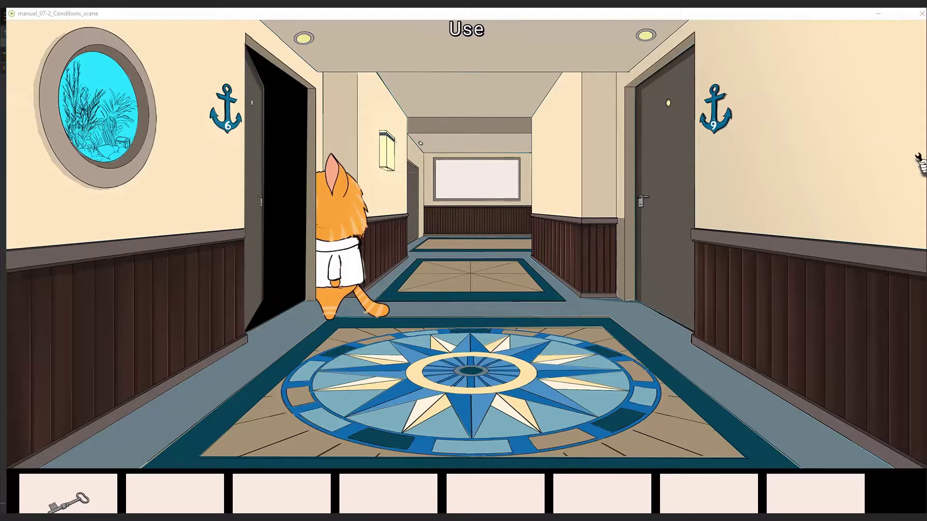
{"action": "left_click", "coordinate": [920, 14]}
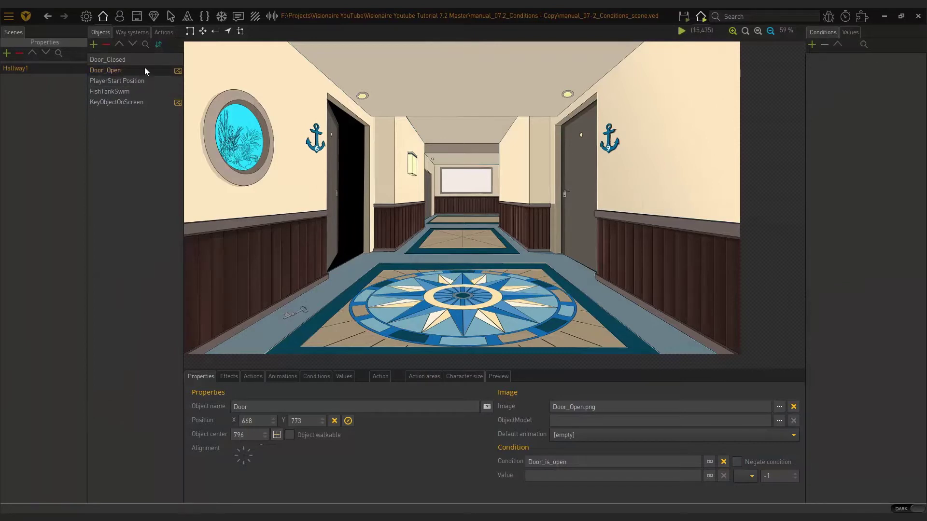
Set the Door_Closed object's center to 729, at the base of the door frame
{"action": "left_click", "coordinate": [132, 61]}
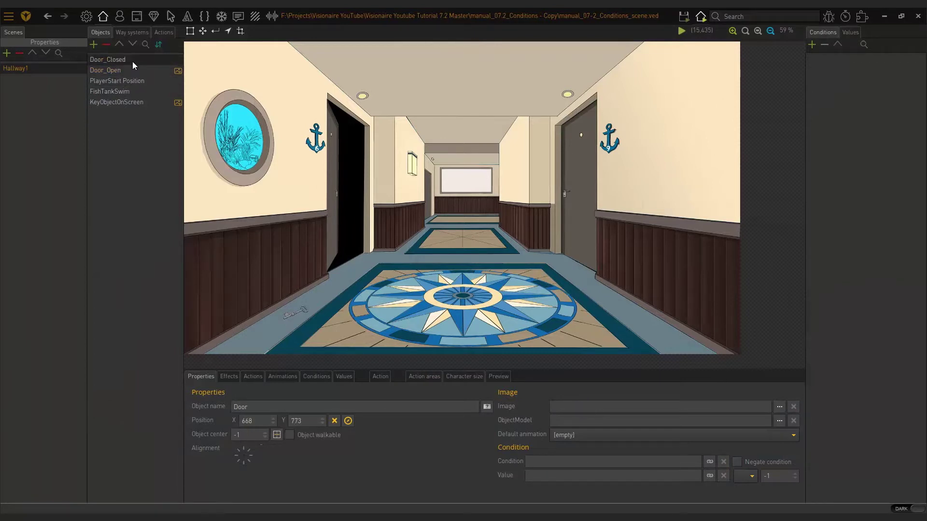
{"action": "left_click", "coordinate": [277, 434]}
{"action": "left_click", "coordinate": [282, 334]}
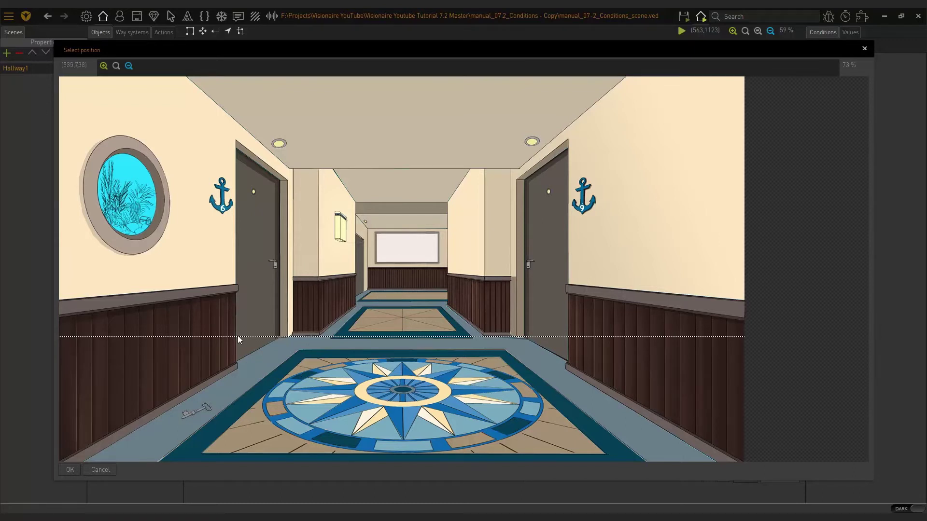
{"action": "left_click", "coordinate": [70, 469]}
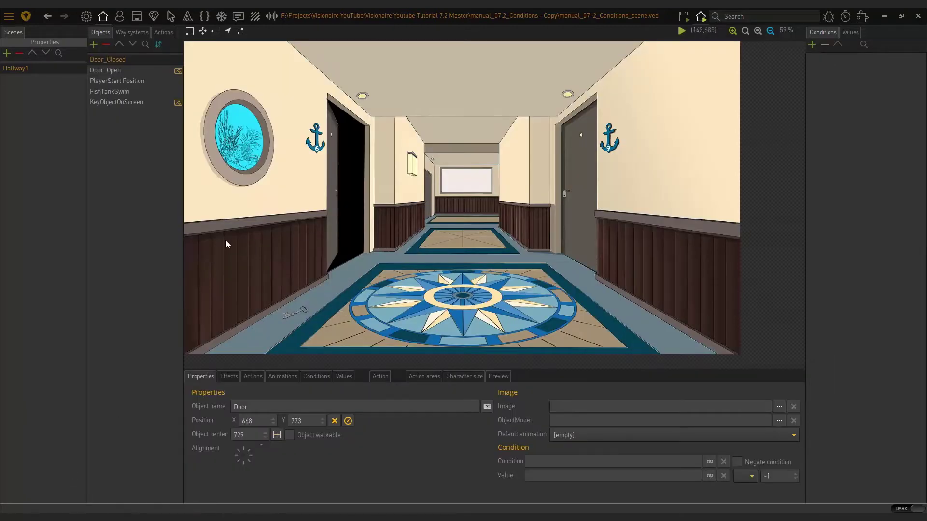
Set the Door_Open object's center to 731, at the base of the door frame
{"action": "left_click", "coordinate": [277, 435]}
{"action": "left_click", "coordinate": [282, 338]}
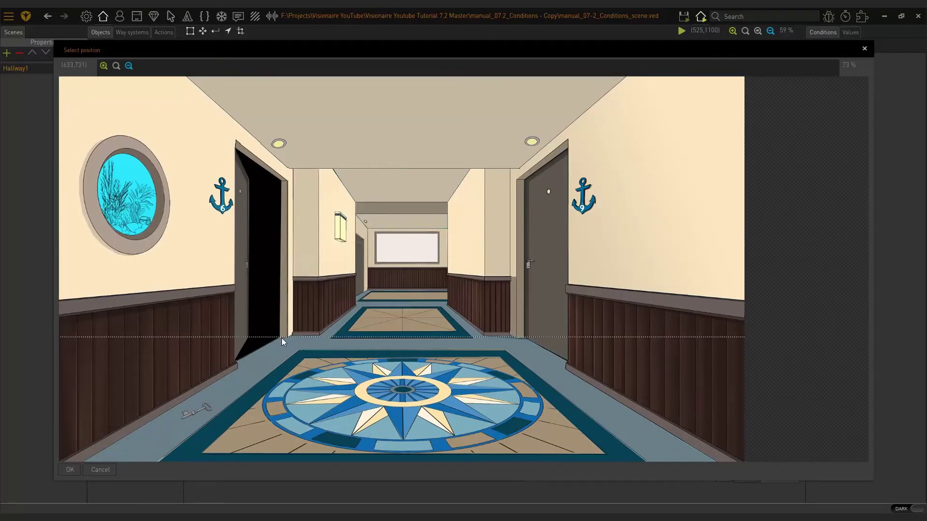
{"action": "left_click", "coordinate": [70, 469]}
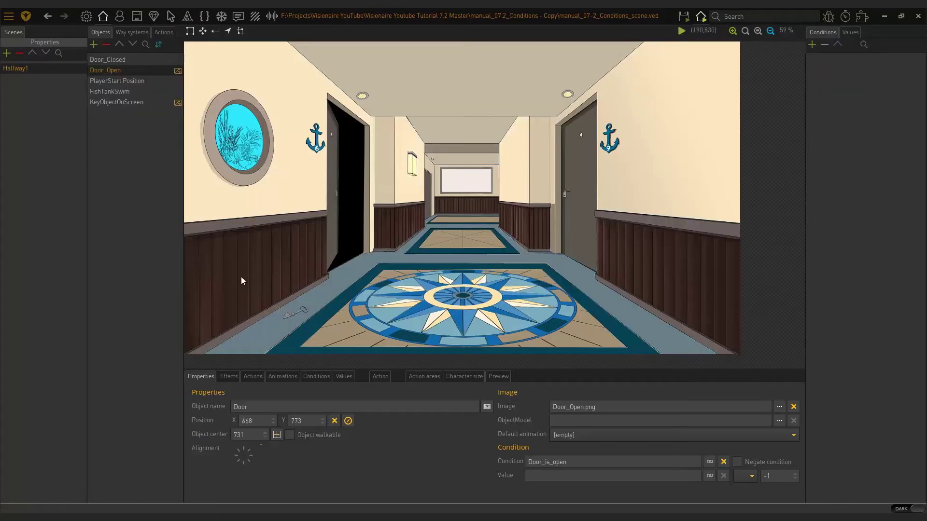
Sort the Hallway1 scene objects by object center and test-run the game
{"action": "left_click", "coordinate": [158, 44]}
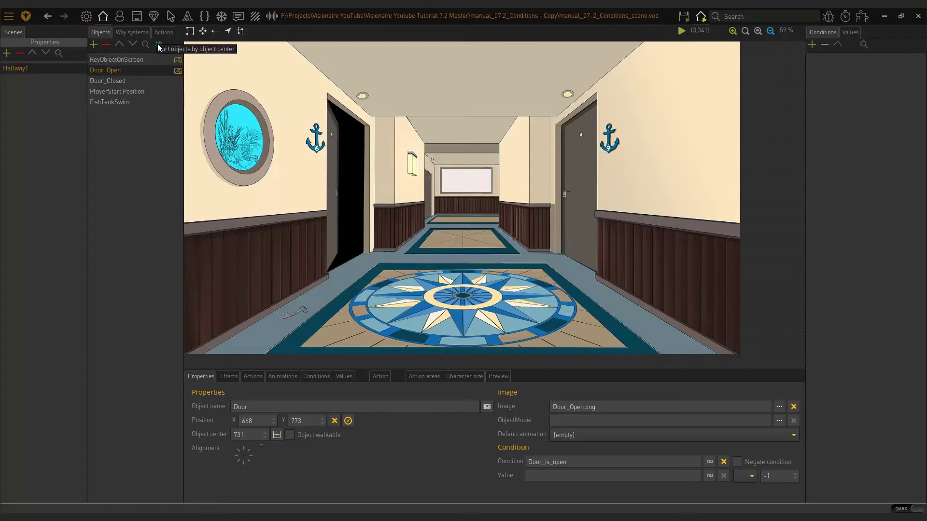
{"action": "mouse_move", "coordinate": [705, 19]}
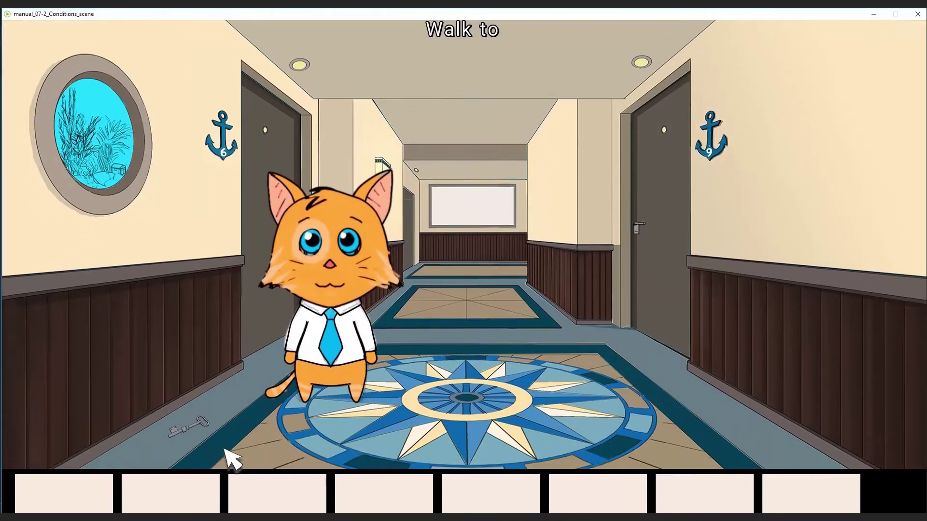
Pick up the key from the hallway floor in the running game
{"action": "right_click", "coordinate": [191, 384]}
{"action": "right_click", "coordinate": [192, 391]}
{"action": "left_click", "coordinate": [192, 393]}
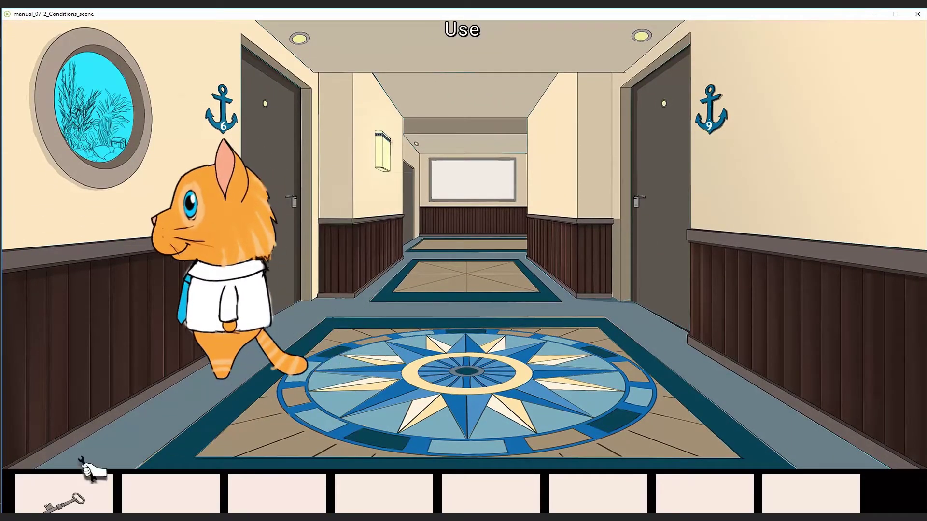
Use the inventory key on the door marked 6 and walk the character around in front of the doorway
{"action": "right_click", "coordinate": [62, 497]}
{"action": "left_click", "coordinate": [62, 497]}
{"action": "right_click", "coordinate": [73, 499]}
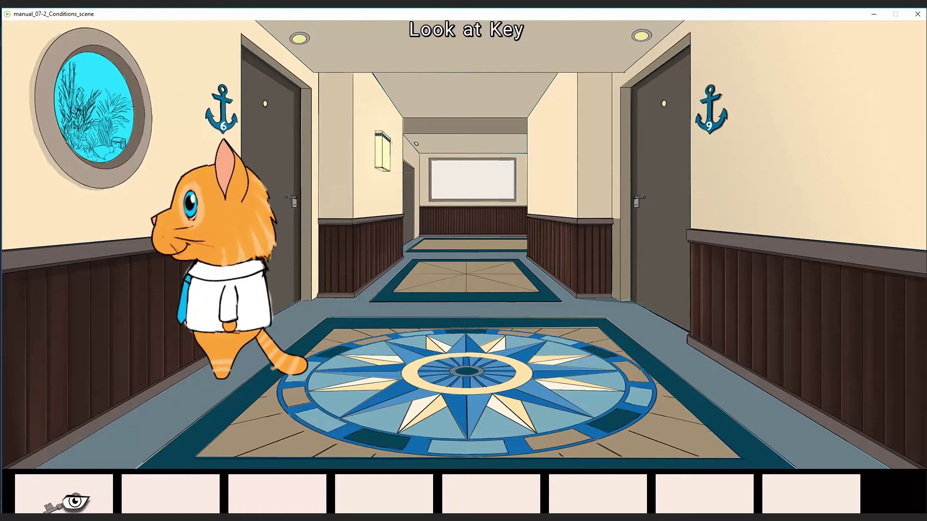
{"action": "right_click", "coordinate": [73, 500]}
{"action": "left_click", "coordinate": [63, 499]}
{"action": "left_click", "coordinate": [284, 193]}
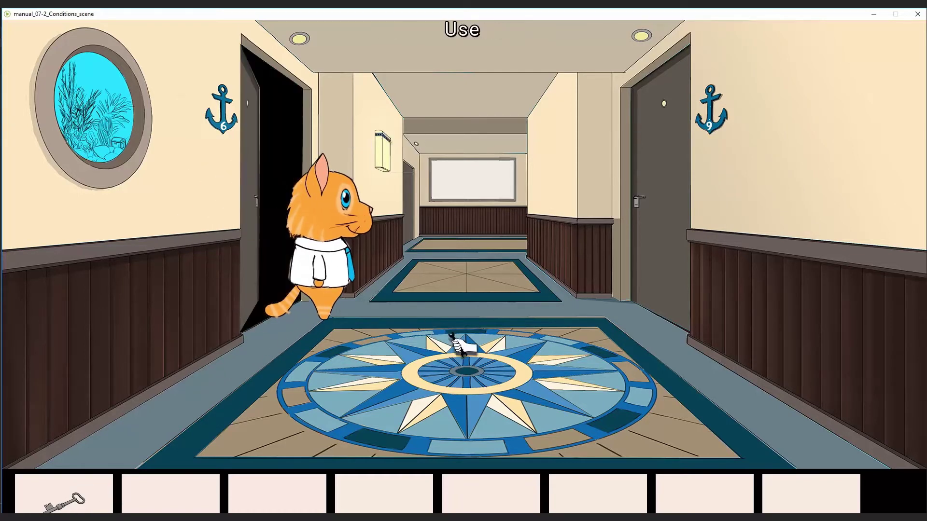
{"action": "left_click", "coordinate": [436, 342]}
{"action": "left_click", "coordinate": [326, 316]}
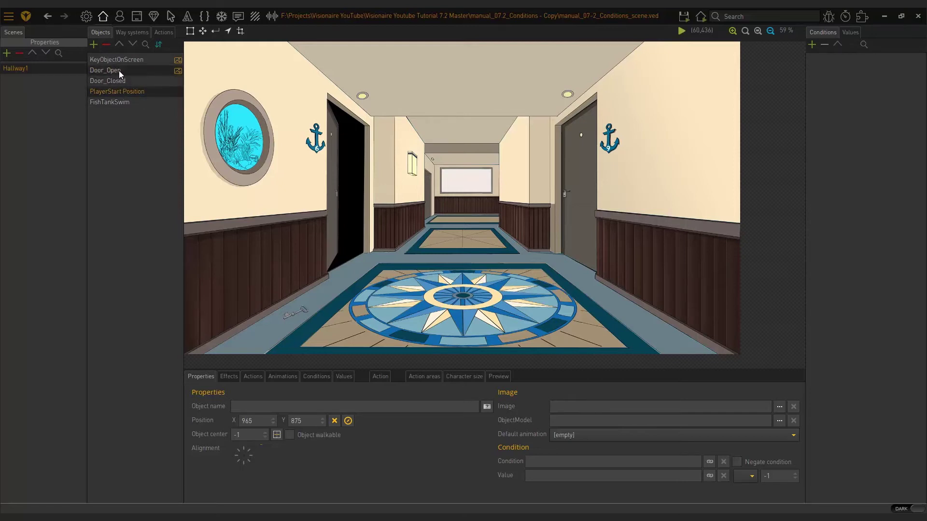
Set the Door_Closed object's condition to Door_is_open and negate it
{"action": "left_click", "coordinate": [120, 80]}
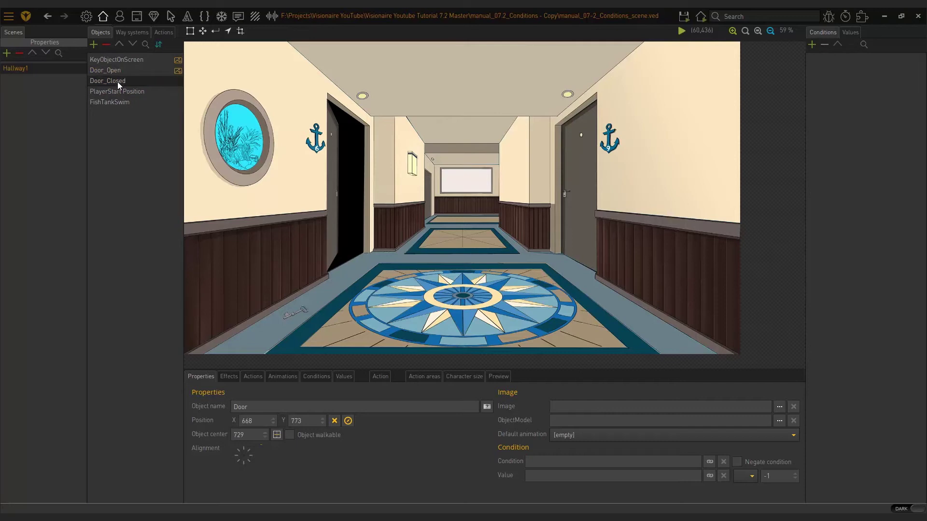
{"action": "left_click", "coordinate": [118, 71]}
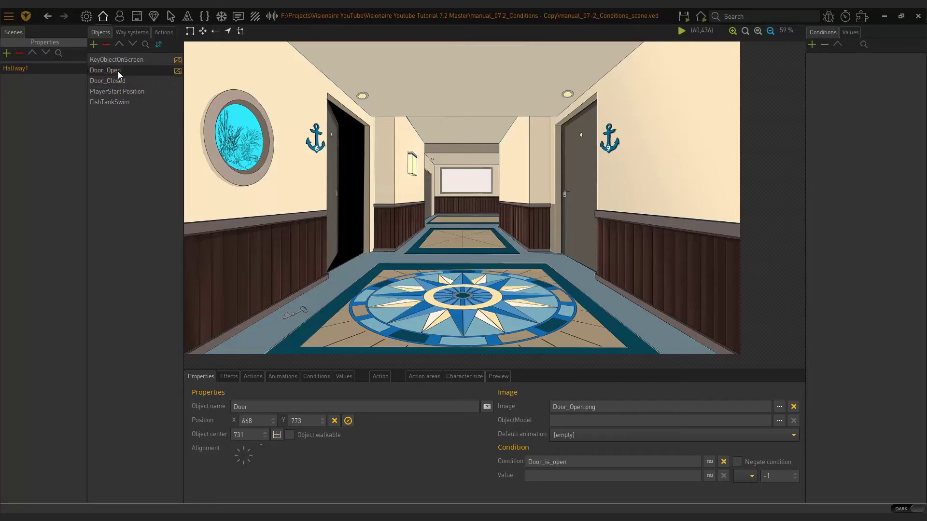
{"action": "left_click", "coordinate": [115, 82]}
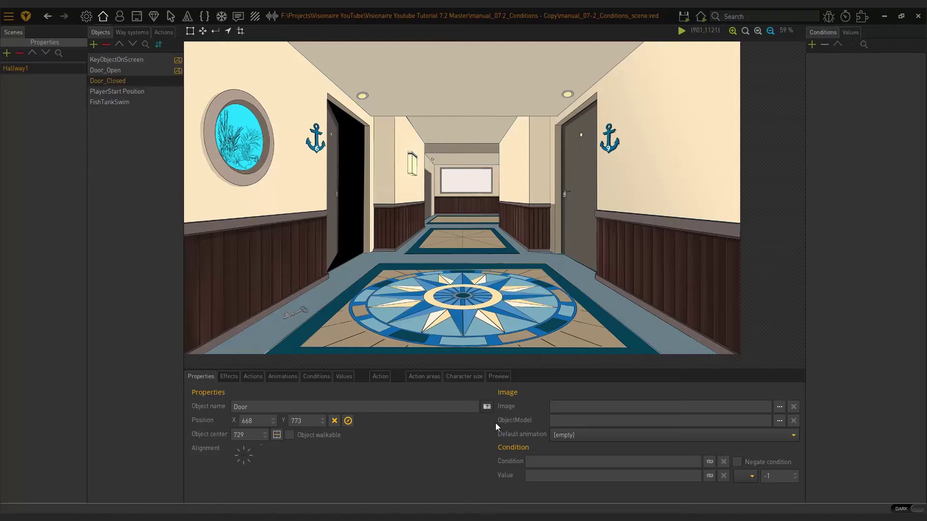
{"action": "left_click", "coordinate": [709, 463]}
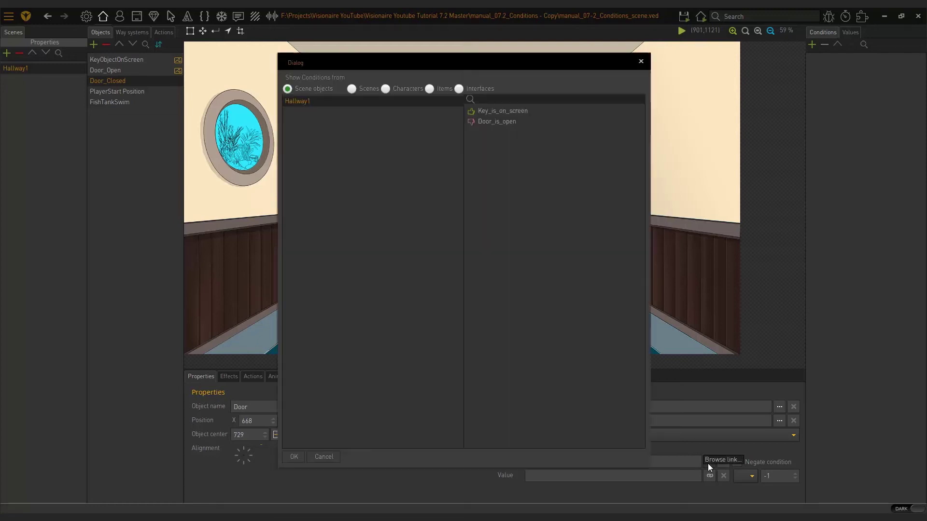
{"action": "double_click", "coordinate": [493, 121]}
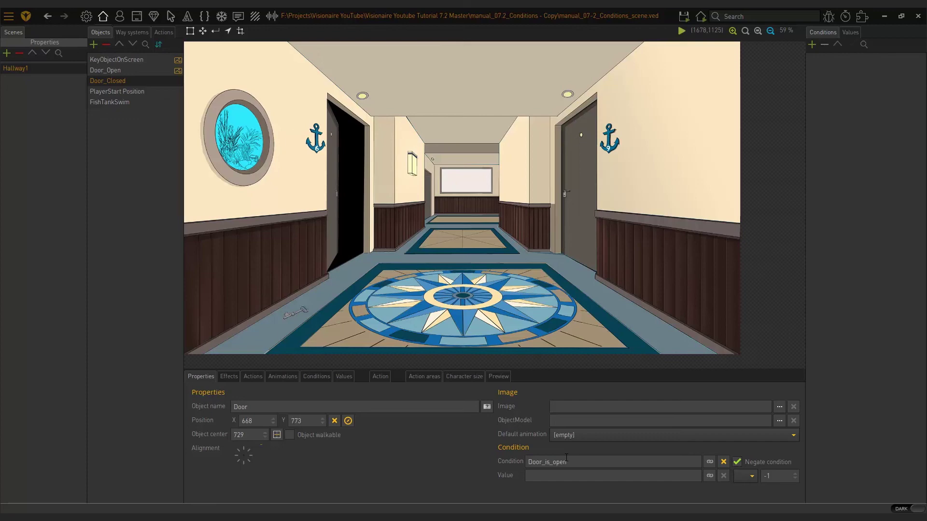
Test-run the game again and have the character pick up the key from the floor
{"action": "left_click", "coordinate": [700, 16]}
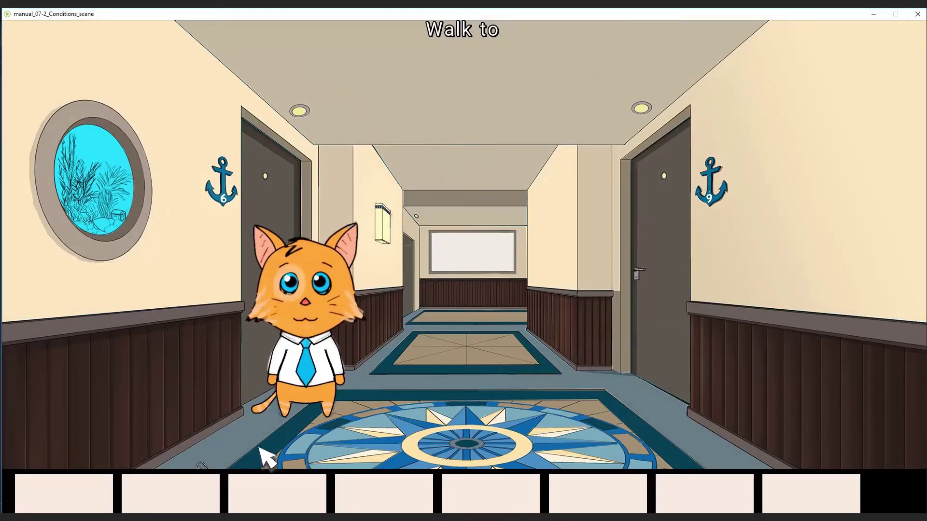
{"action": "left_click", "coordinate": [226, 446]}
{"action": "right_click", "coordinate": [196, 437]}
{"action": "right_click", "coordinate": [189, 393]}
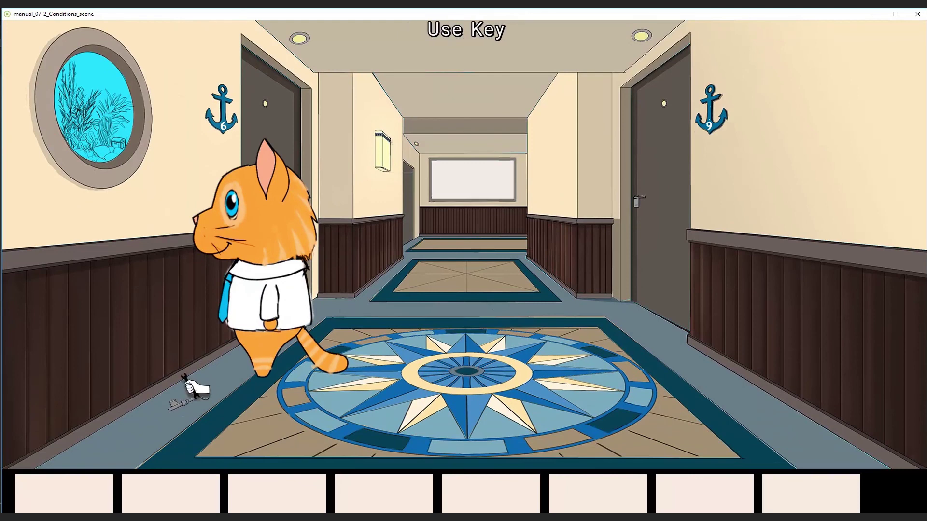
{"action": "left_click", "coordinate": [191, 392]}
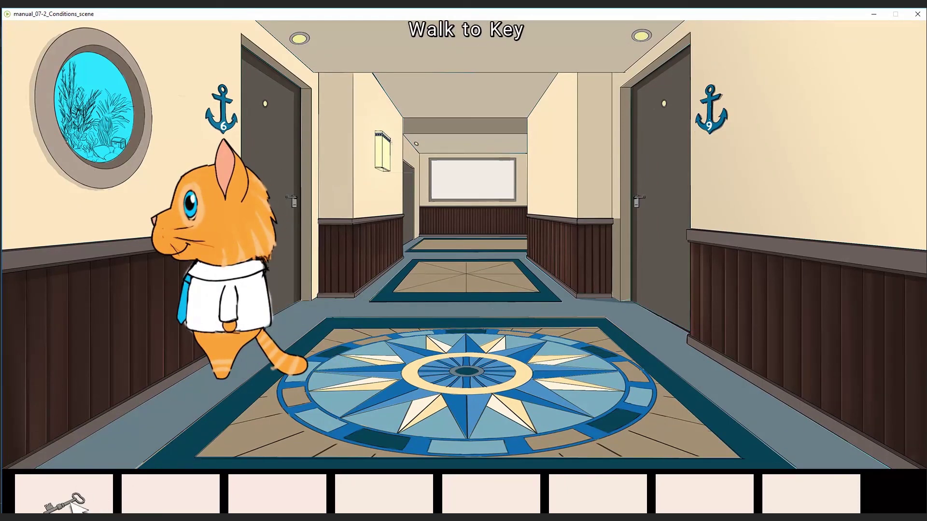
Use the key from the inventory on the door marked 6, walk the character onto the carpet, and close the game
{"action": "right_click", "coordinate": [72, 502]}
{"action": "right_click", "coordinate": [73, 503]}
{"action": "left_click", "coordinate": [73, 502]}
{"action": "left_click", "coordinate": [285, 195]}
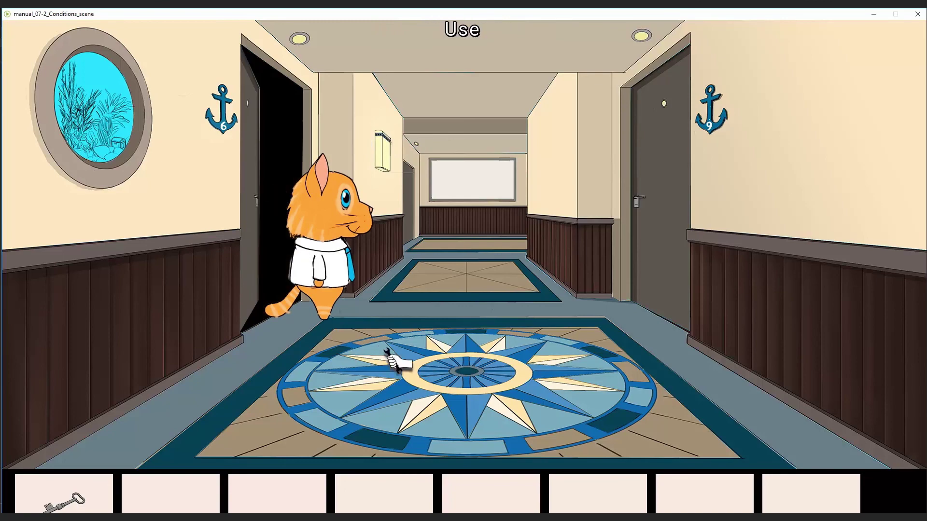
{"action": "left_click", "coordinate": [423, 368]}
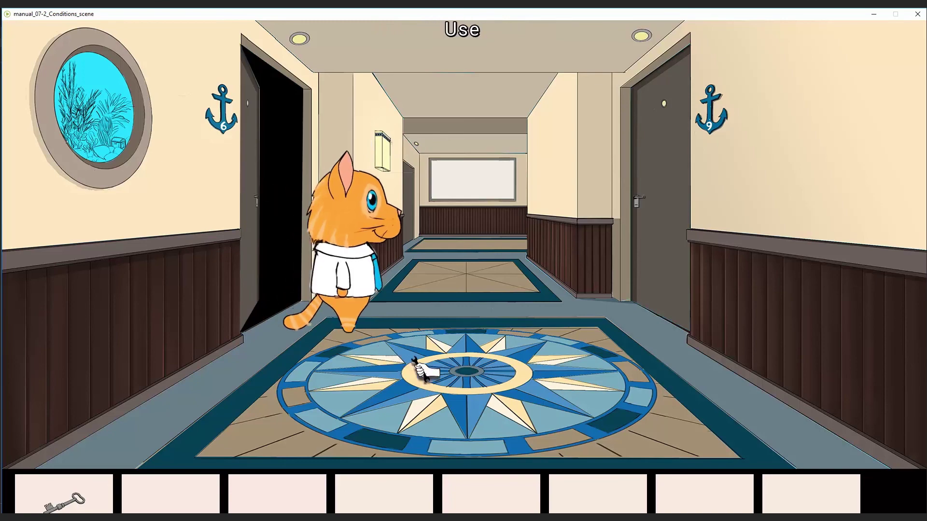
{"action": "left_click", "coordinate": [919, 17]}
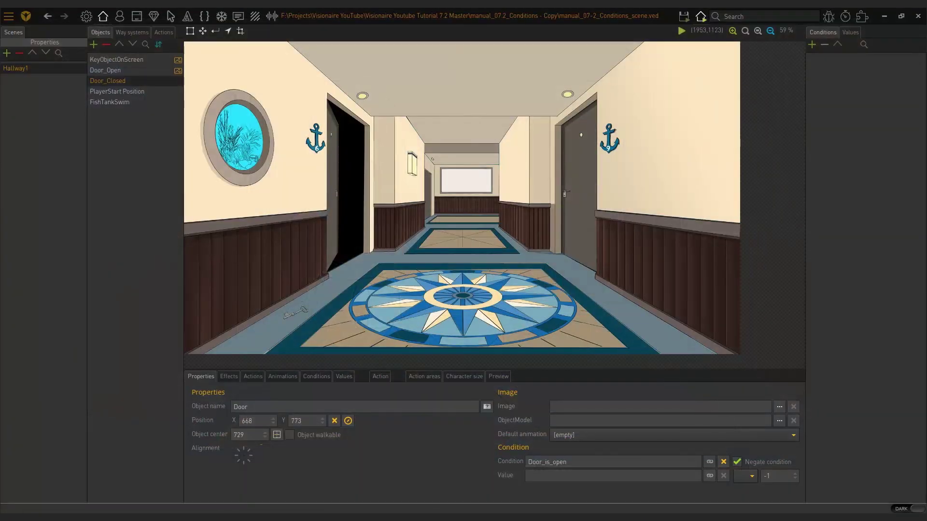